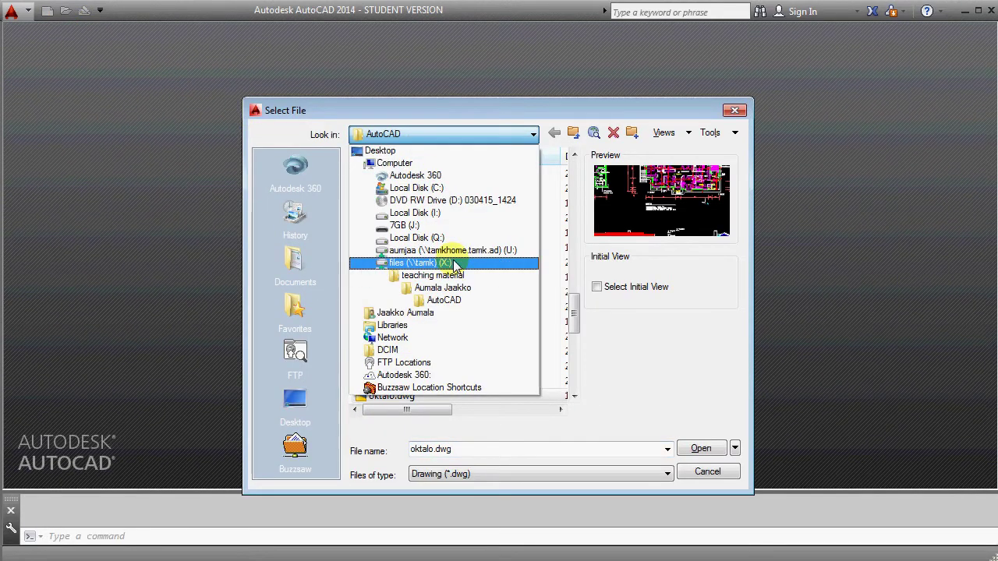
Step: Open oktalo.dwg from the AutoCAD folder
left_click(466, 302)
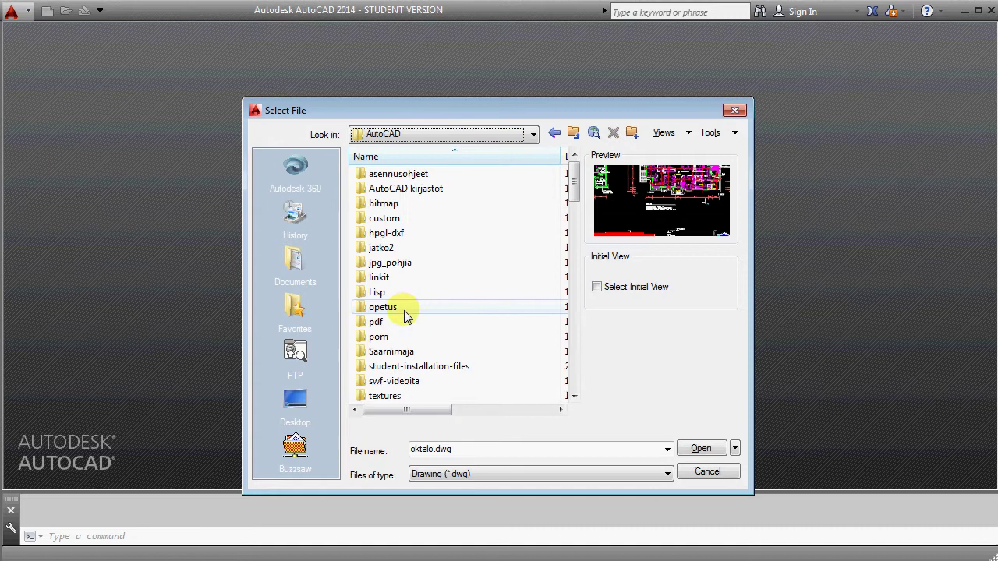
scroll(405, 312, "down", 3)
left_click(403, 322)
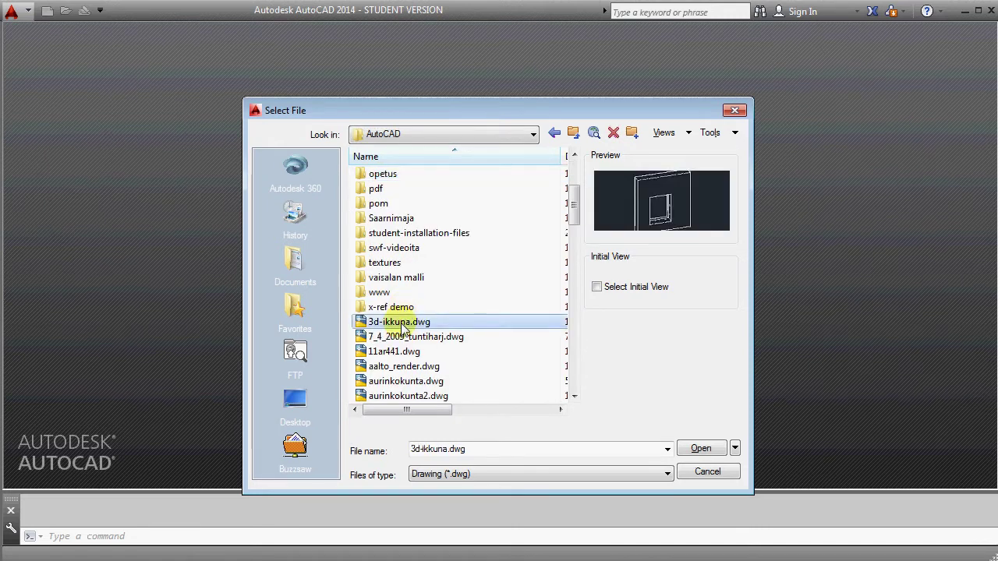
key("o")
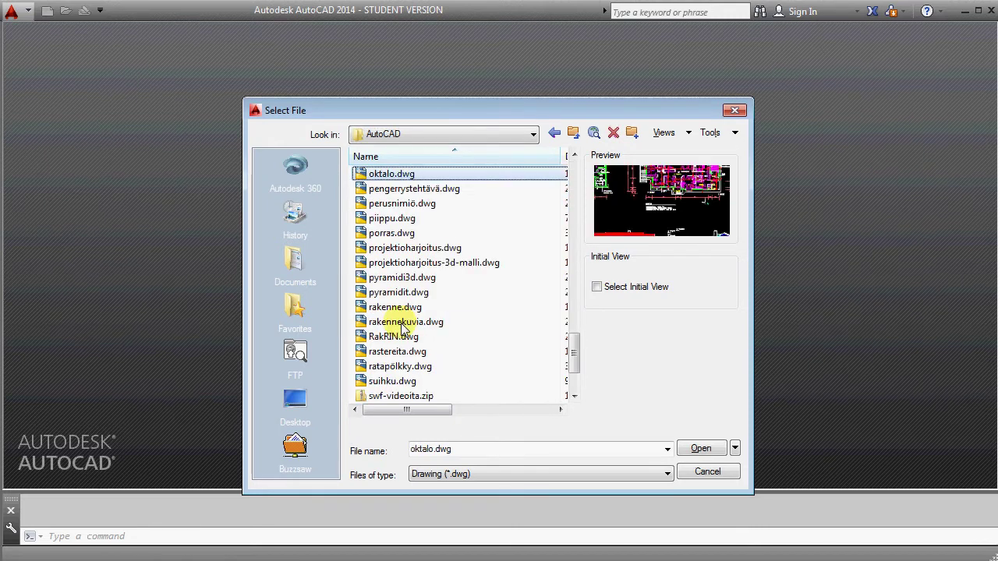
left_click(381, 175)
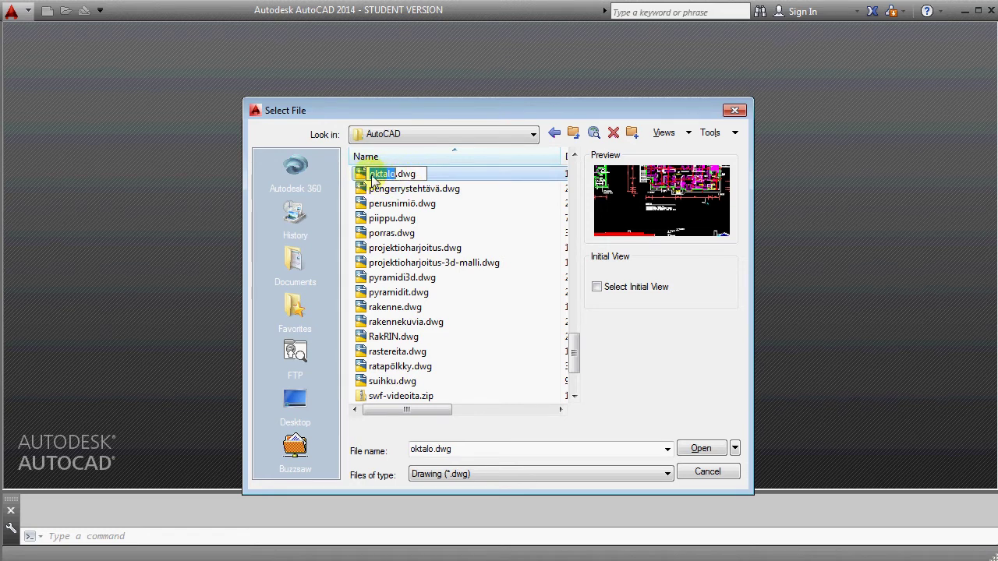
left_click(364, 168)
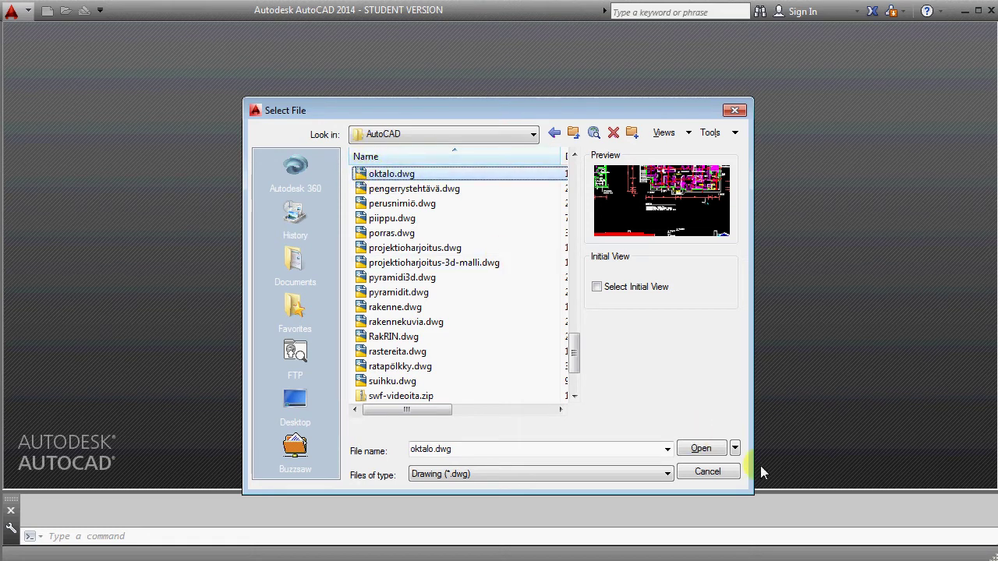
left_click(701, 449)
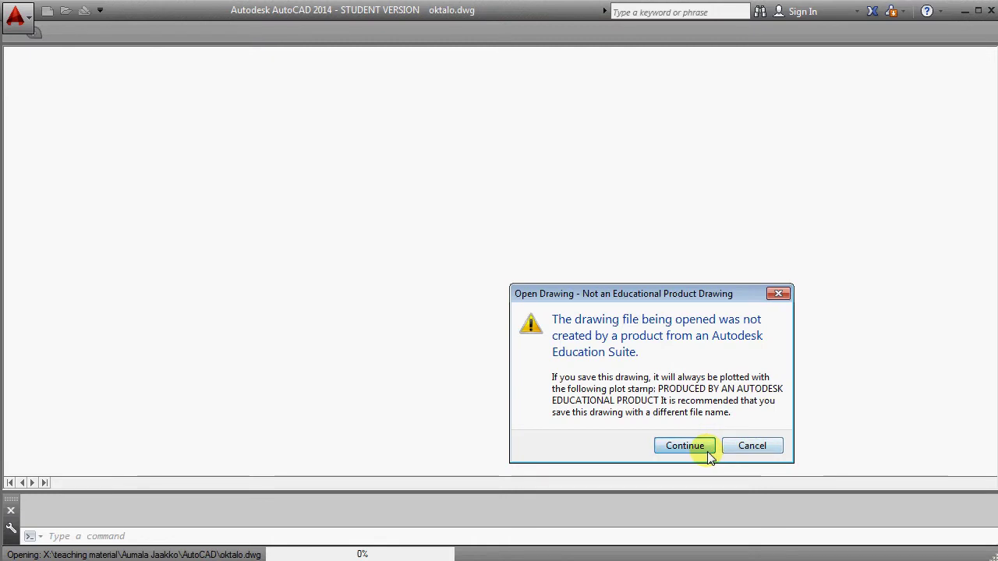
Step: Continue past the educational-product warning and zoom out to see all the house drawings
left_click(698, 447)
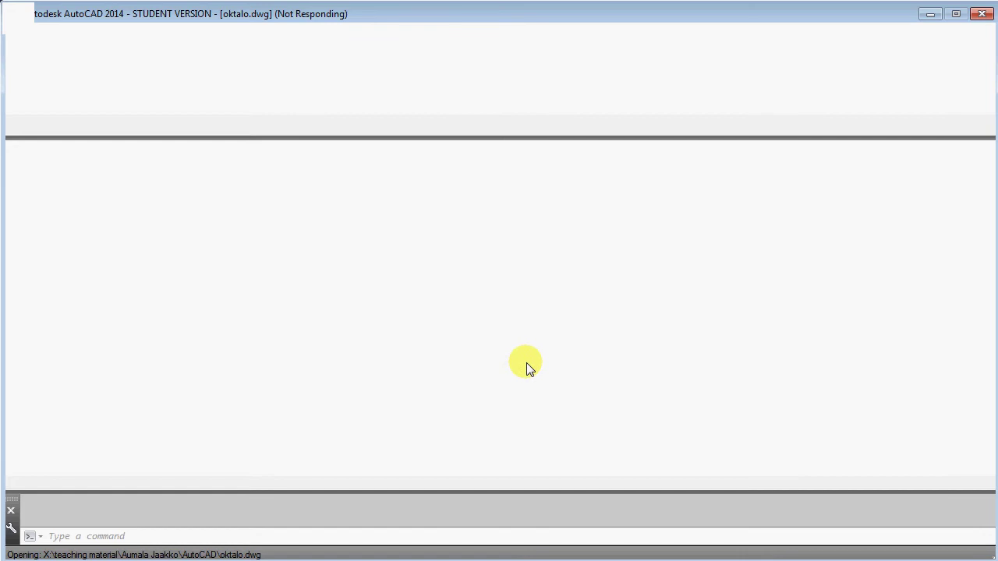
scroll(591, 349, "down", 5)
scroll(591, 348, "down", 3)
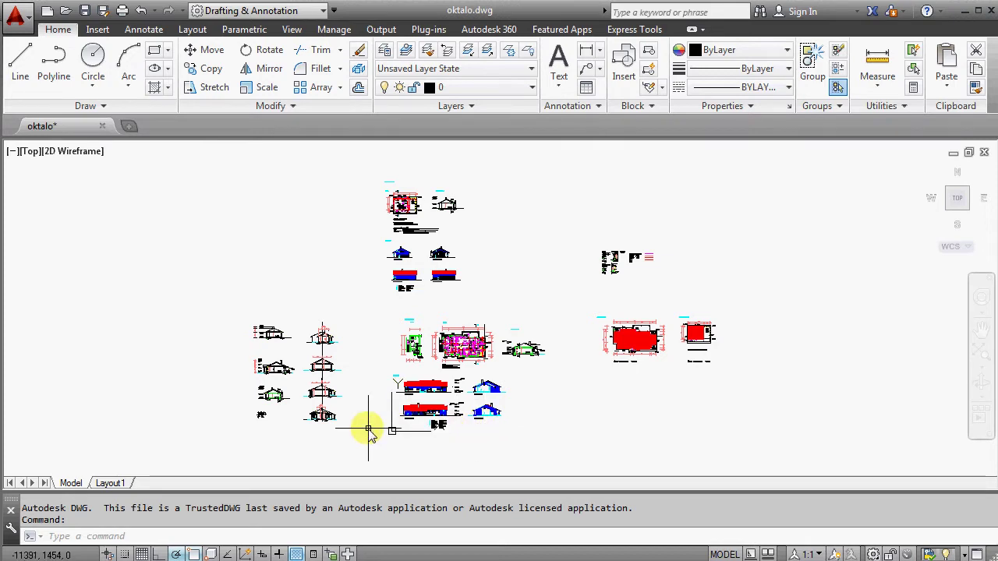
Step: Switch to the Layout1 paper-space sheet
mouse_move(129, 480)
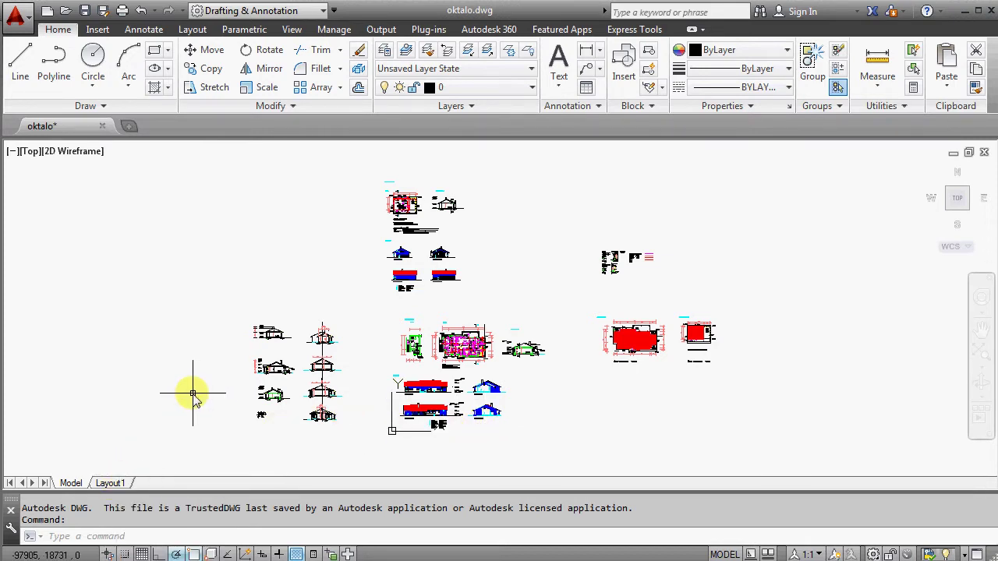
left_click(110, 484)
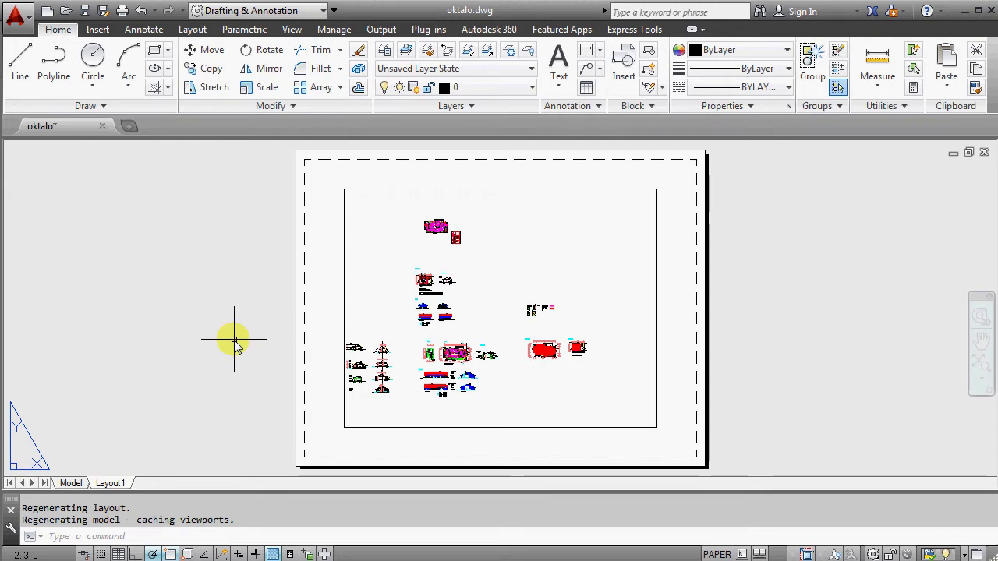
Step: Modify Layout1's page setup to the TOSHIBAPCL printer with A3 (297 x 420mm) paper
left_click(389, 31)
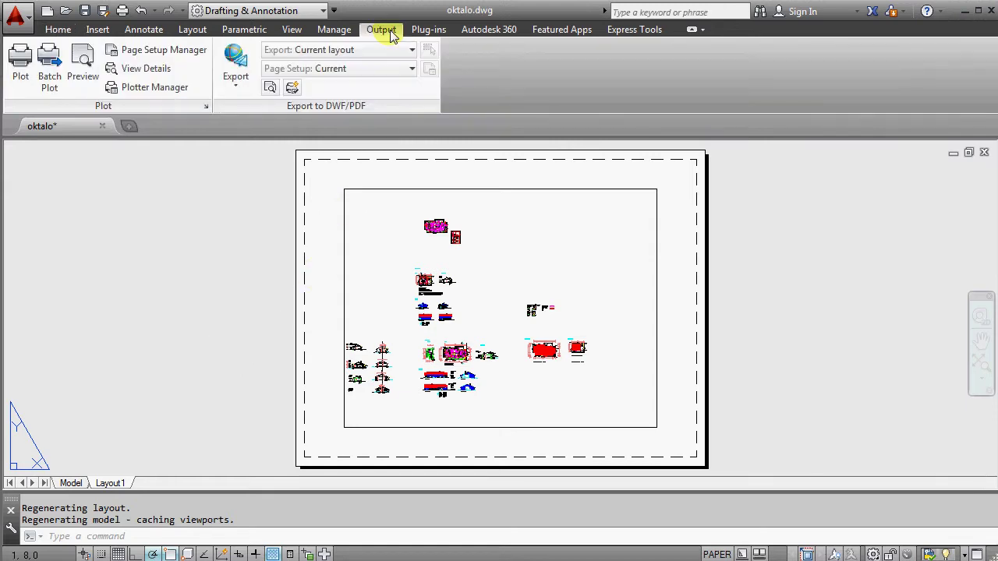
left_click(172, 59)
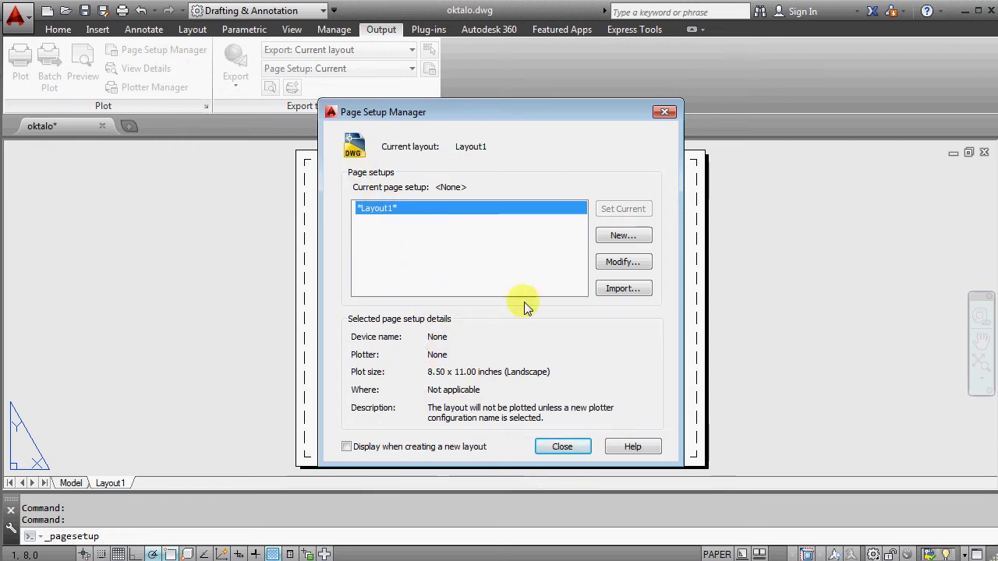
left_click(624, 262)
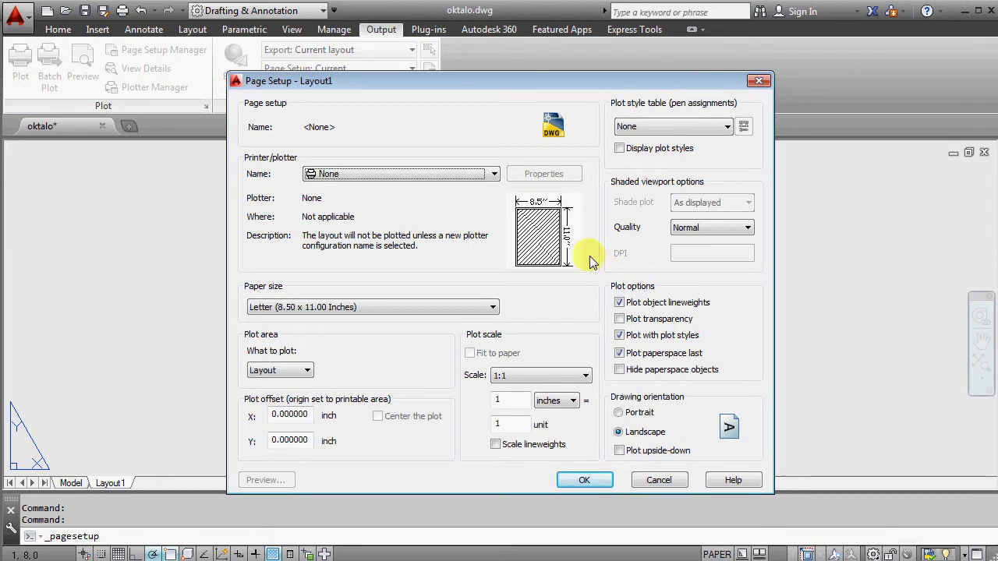
left_click(338, 175)
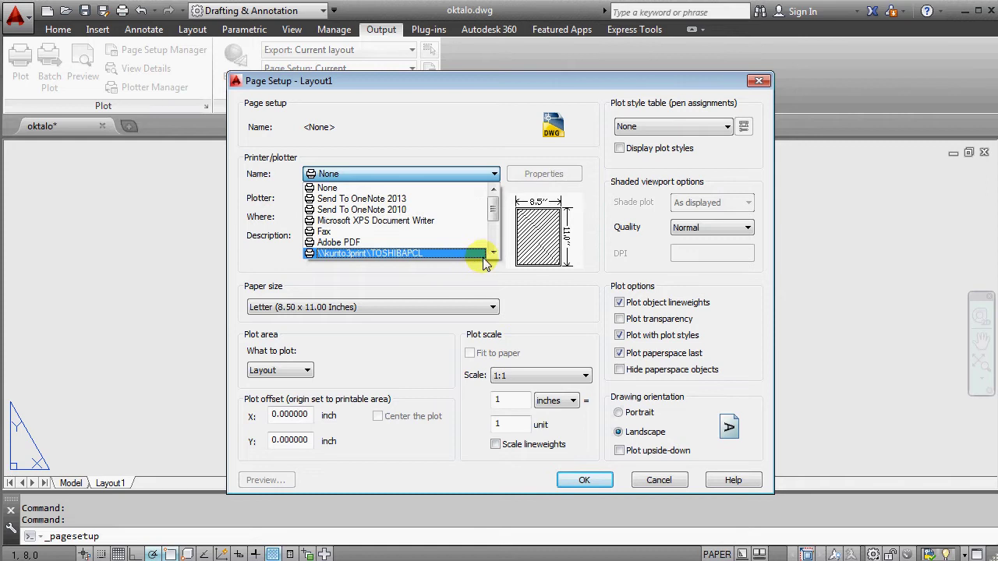
left_click(407, 256)
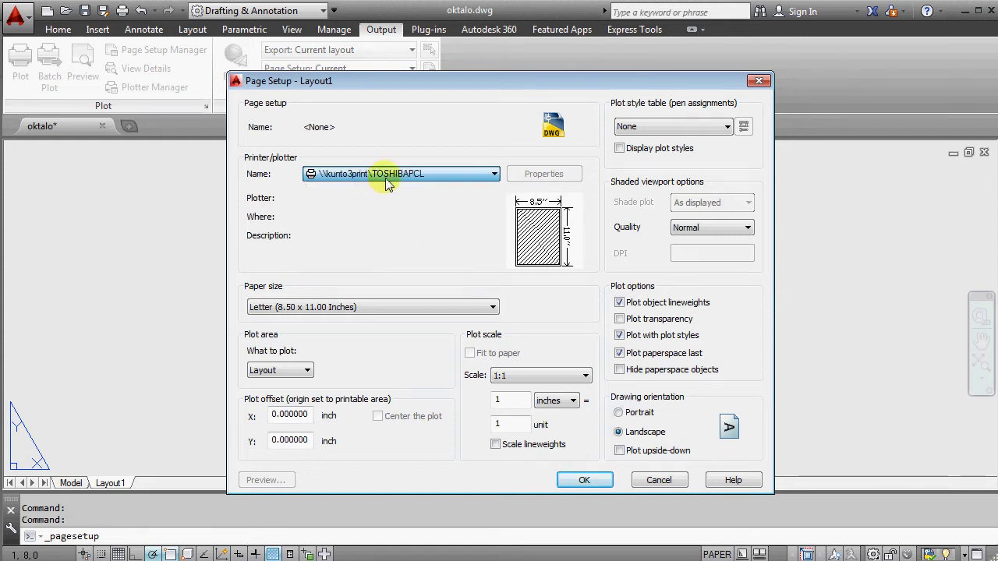
left_click(341, 308)
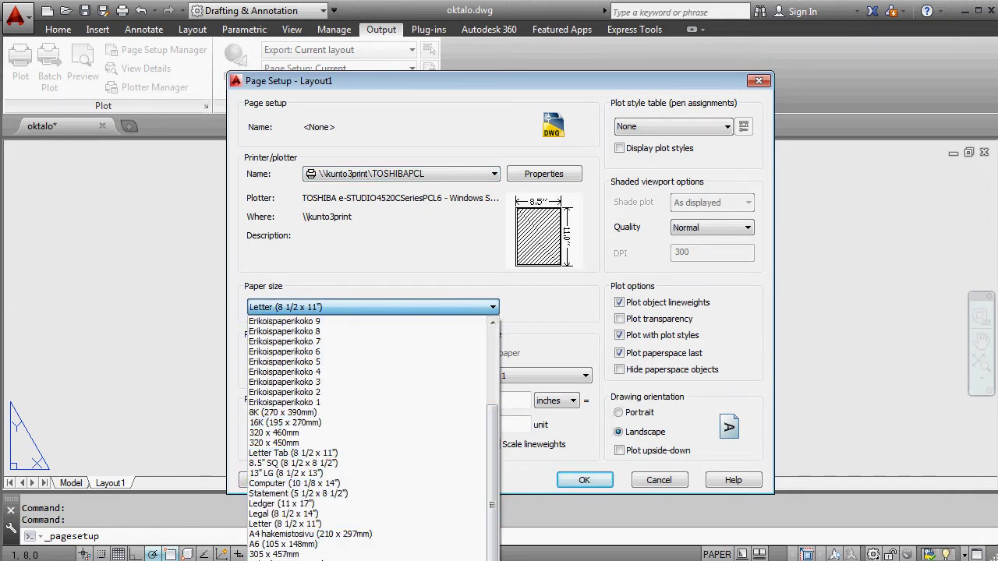
left_click(312, 558)
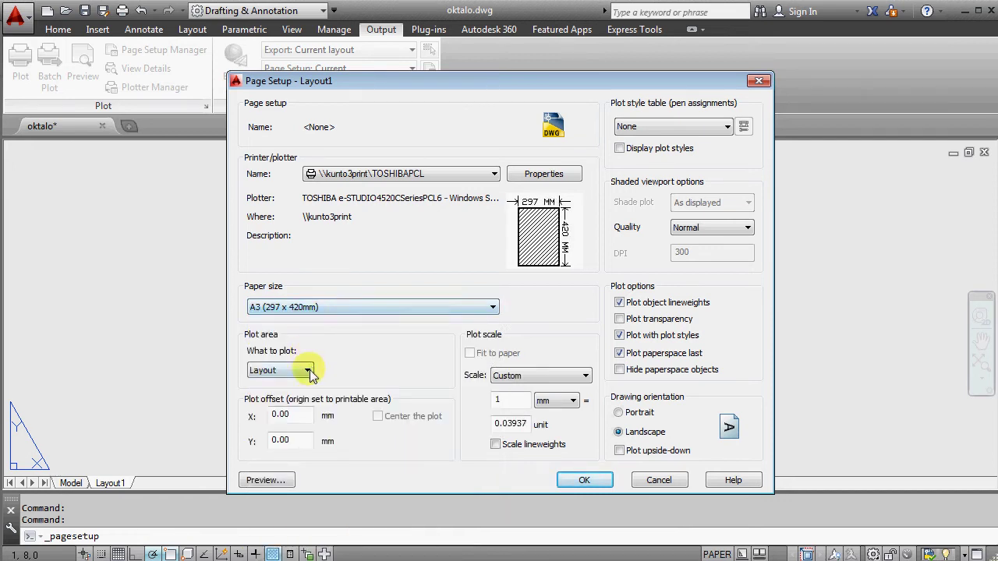
Step: Set the plot scale to 1:1 and the plot style table to monochrome.ctb
left_click(525, 377)
left_click(516, 387)
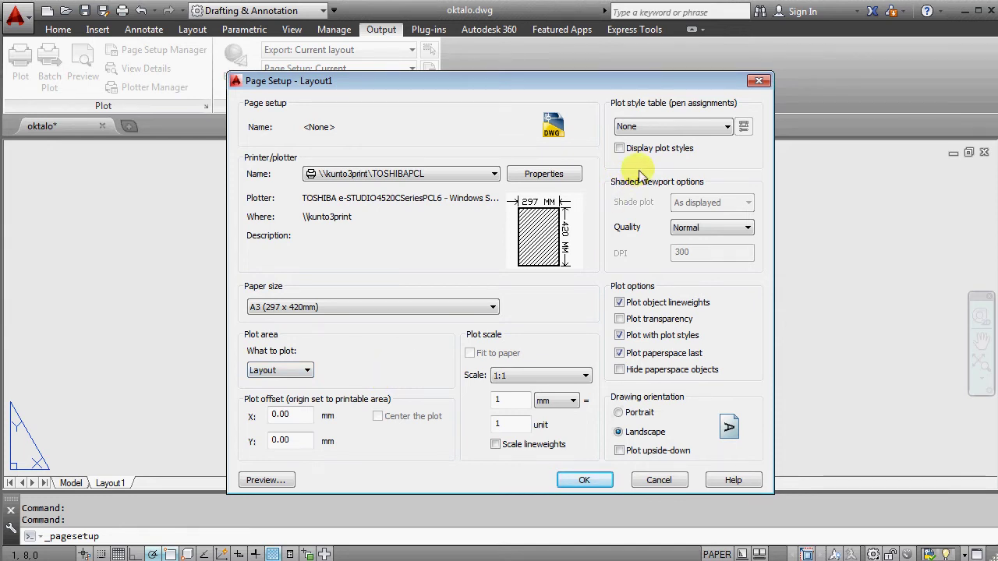
left_click(727, 126)
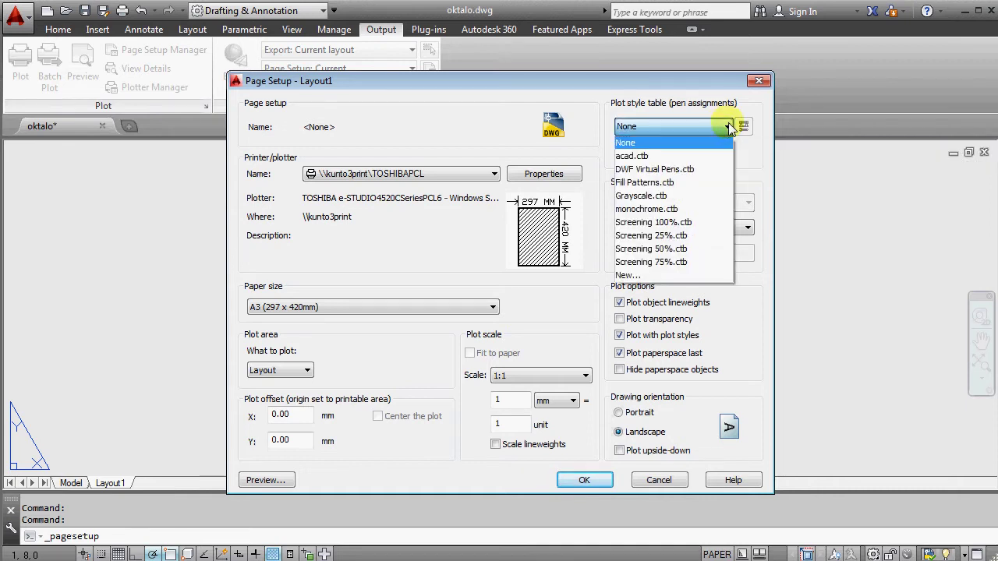
left_click(659, 209)
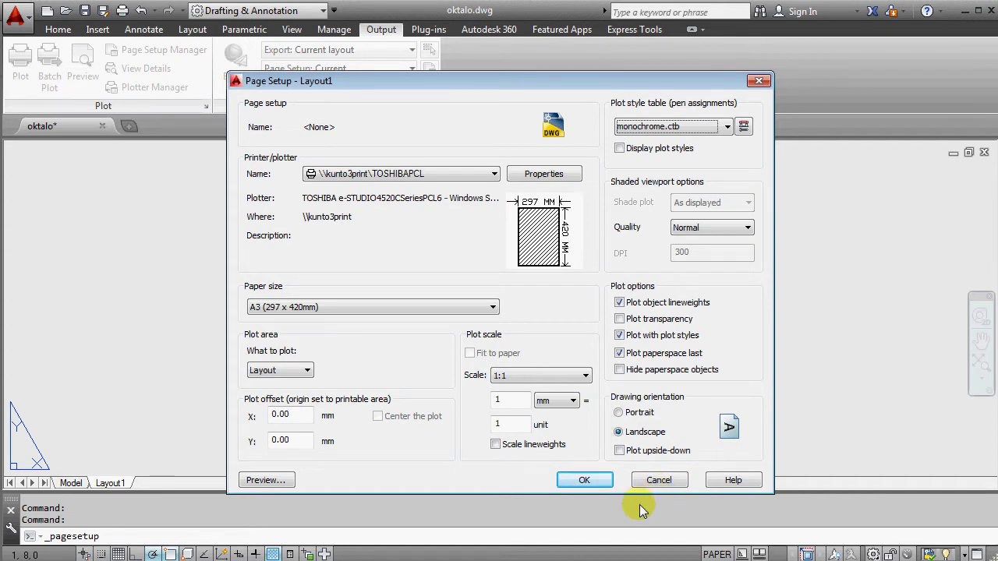
Step: Apply the page setup, then erase the small default viewport at the sheet's lower left
left_click(590, 481)
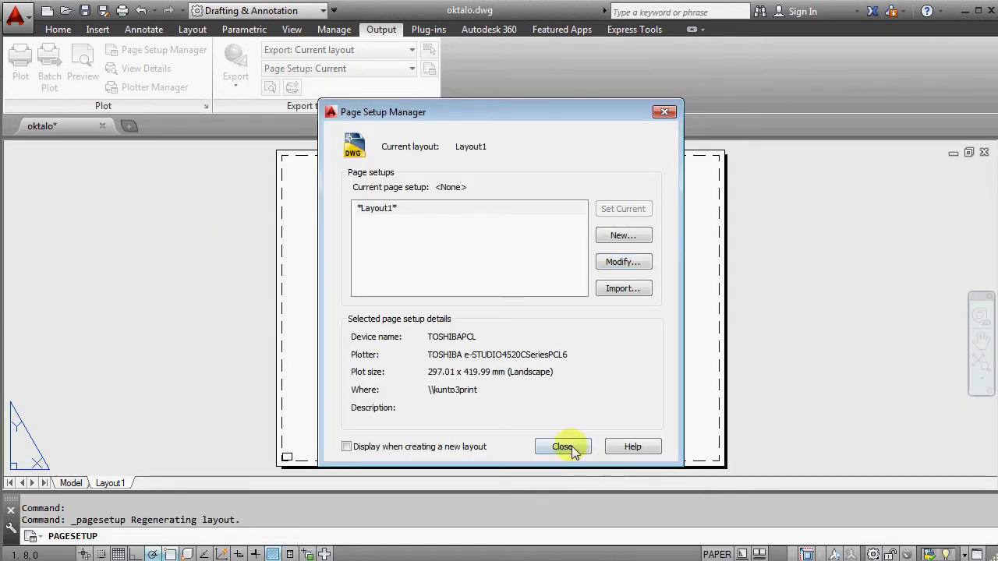
left_click(570, 448)
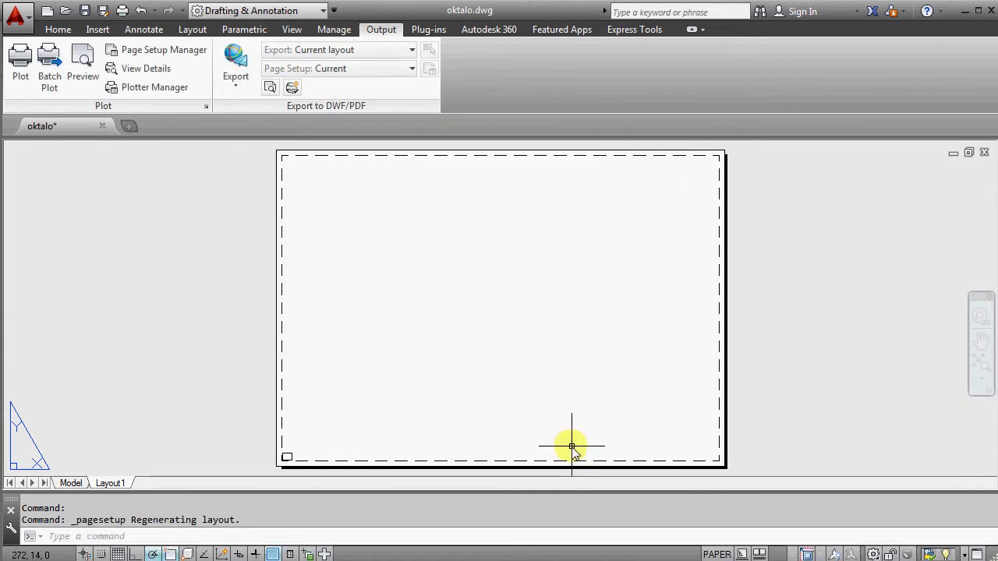
left_click(290, 456)
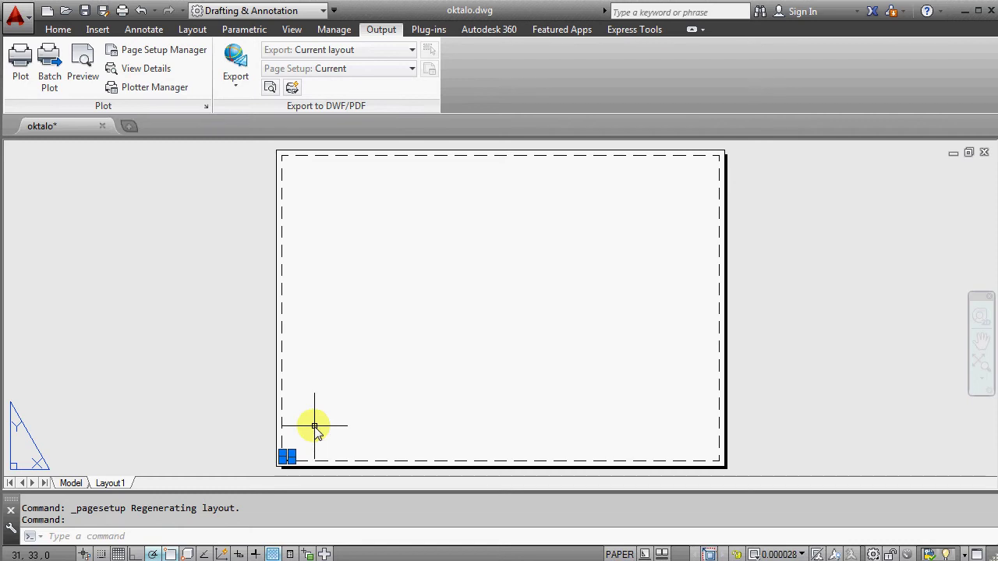
key("Delete")
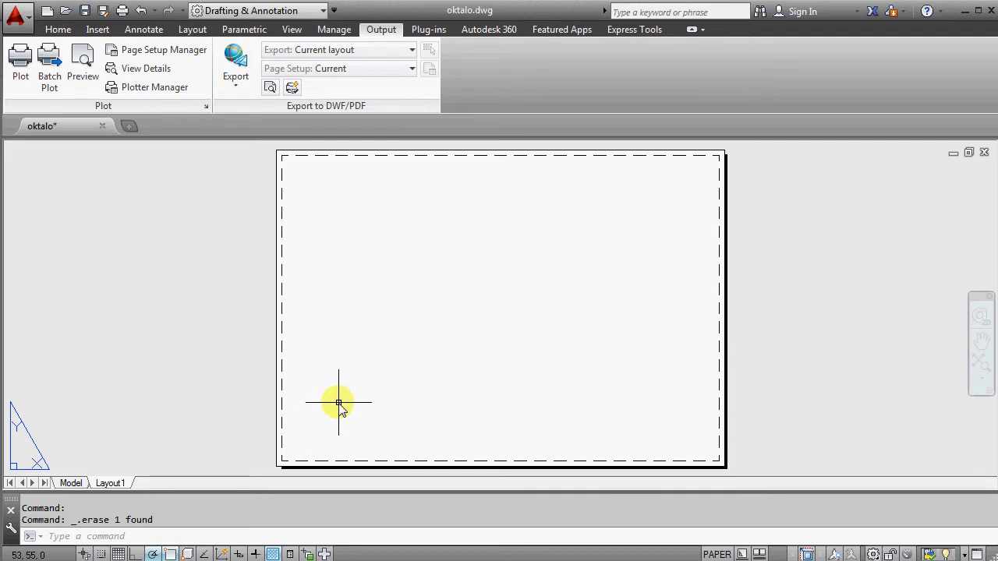
Step: Draw a rectangular viewport from the sheet's lower-left to upper-right corner, then view model space
left_click(191, 35)
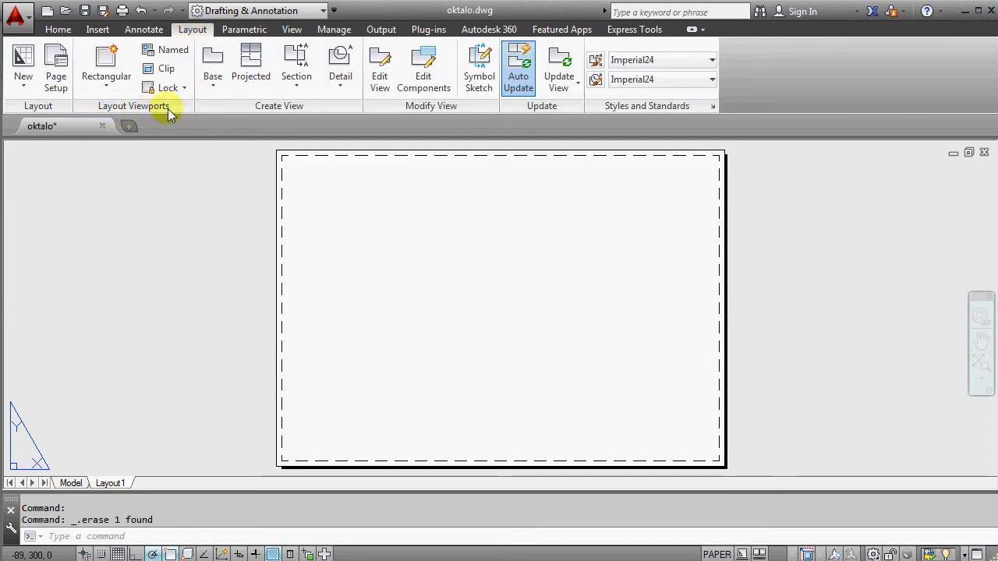
left_click(109, 81)
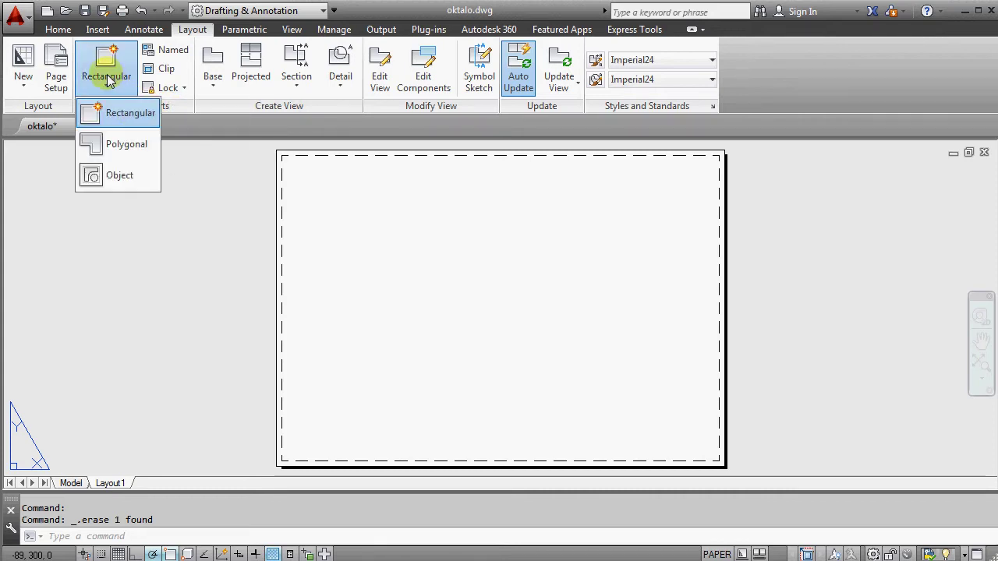
left_click(109, 117)
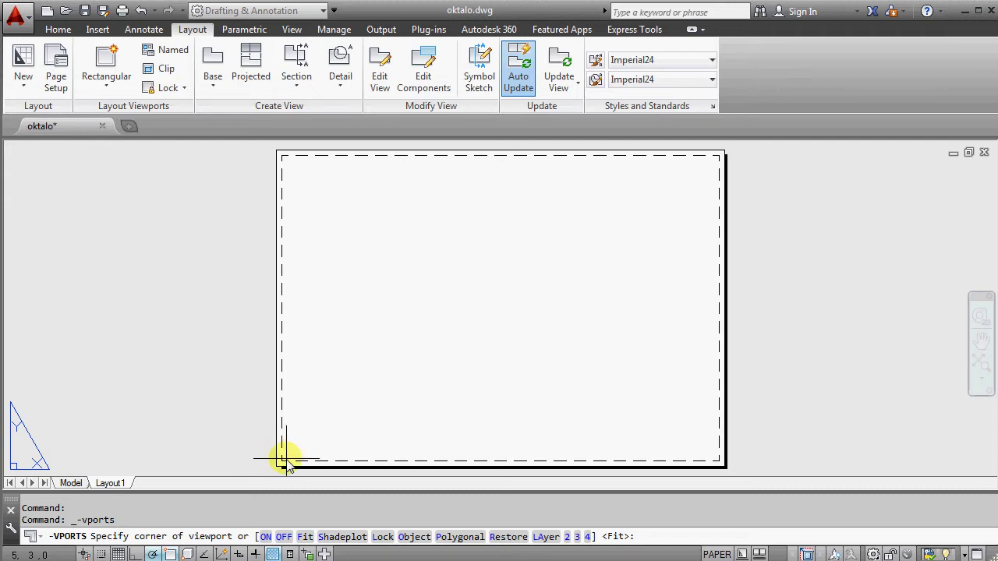
left_click(285, 458)
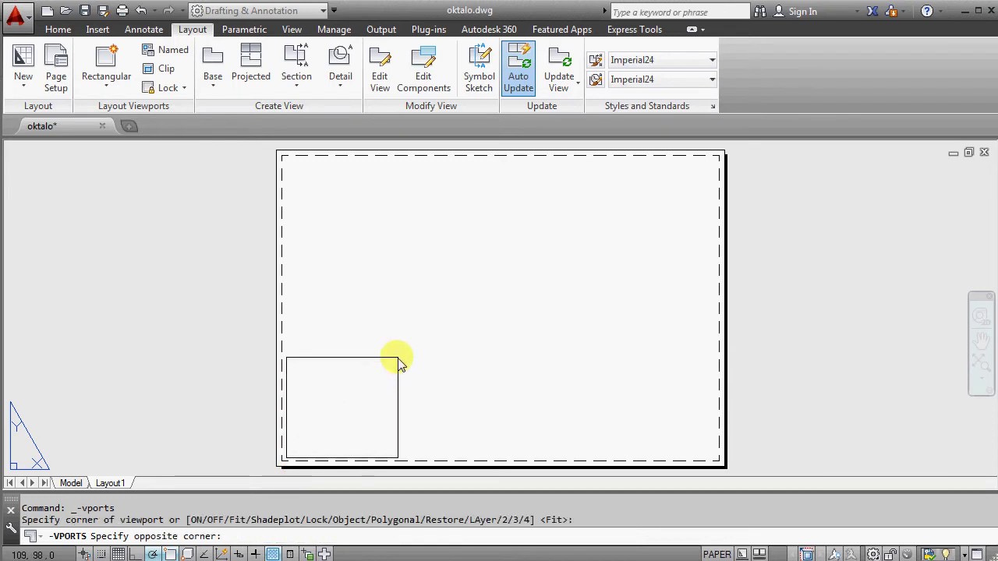
left_click(717, 161)
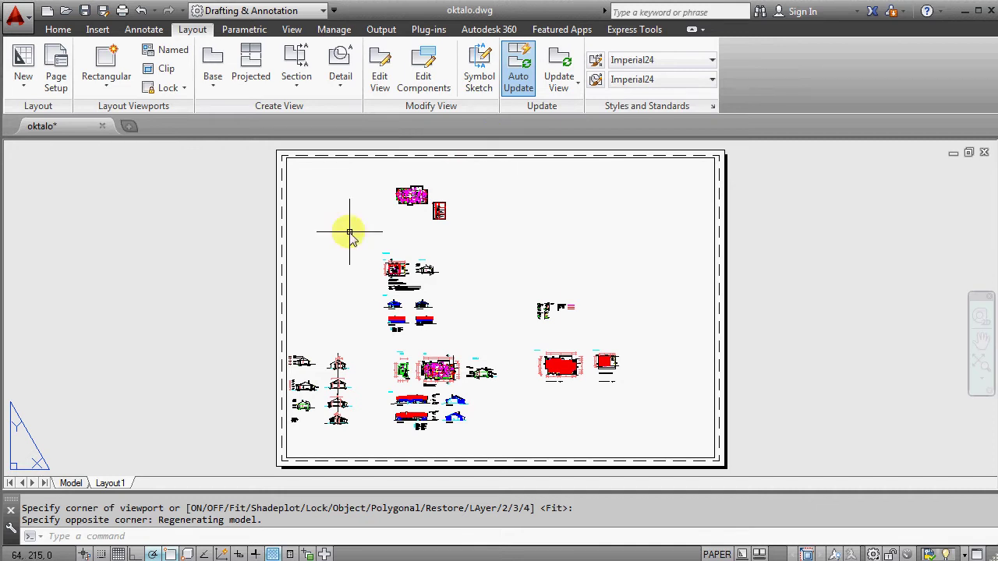
left_click(71, 482)
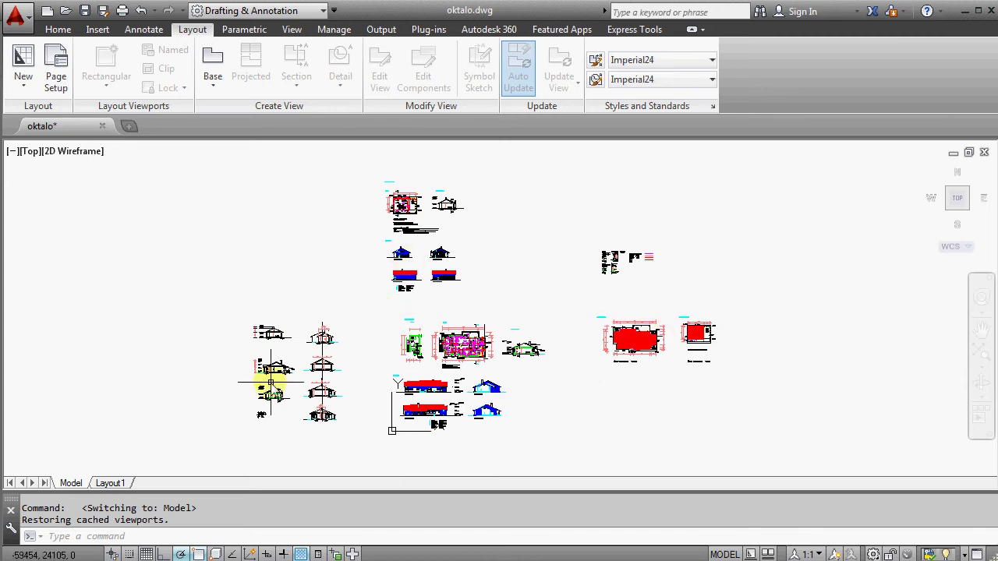
Step: Delete the full-sheet viewport on Layout1, leaving the sheet empty
left_click(110, 482)
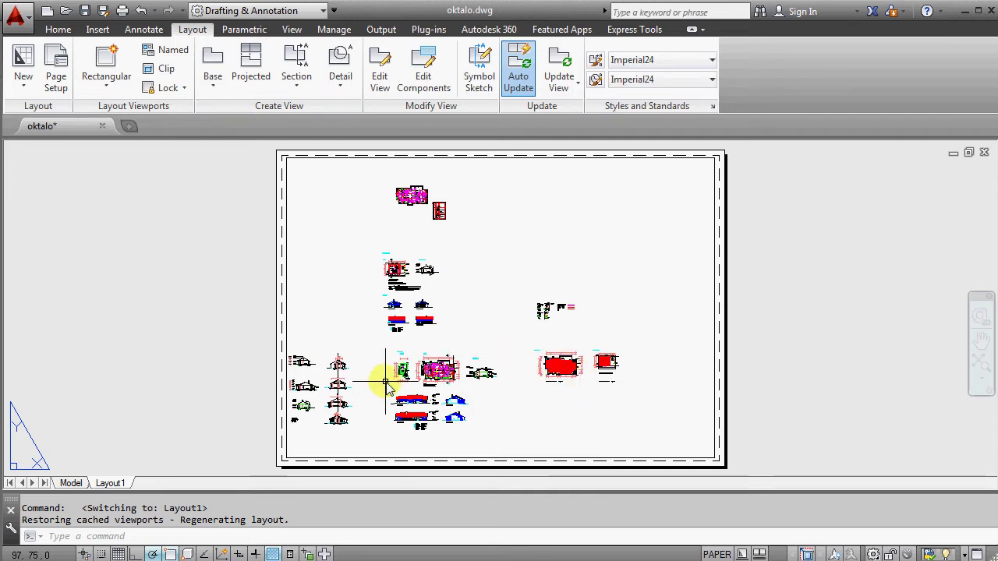
left_click(711, 345)
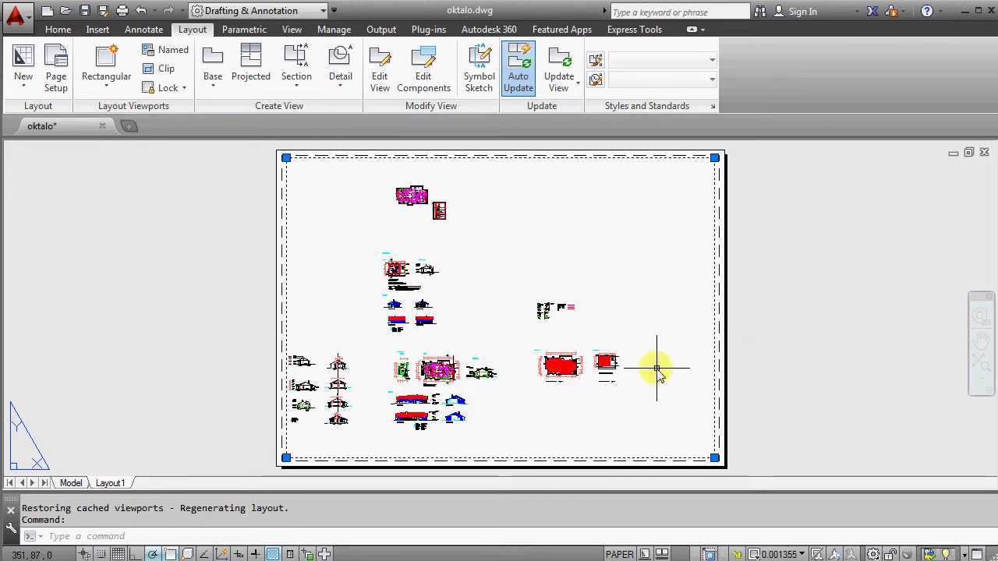
key("Delete")
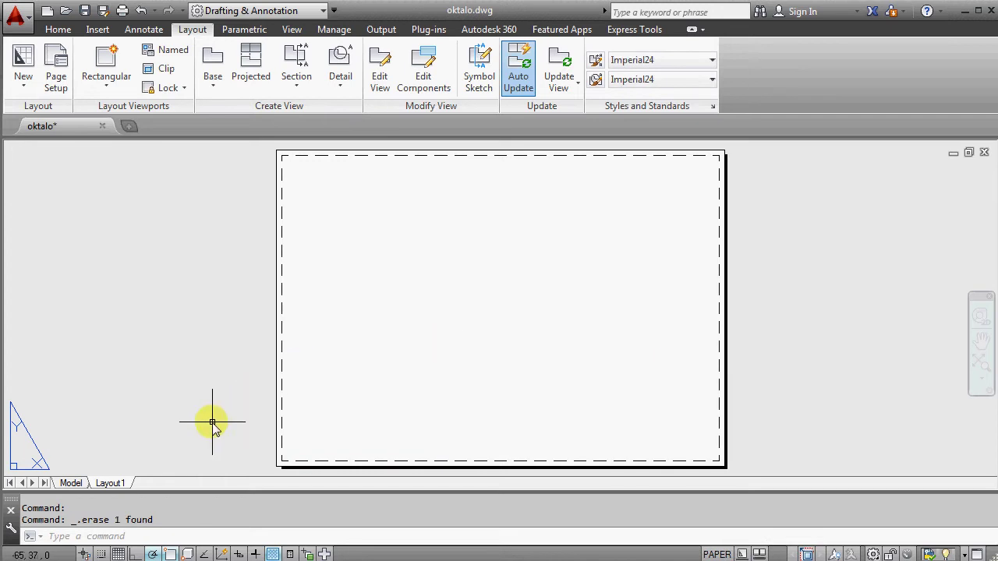
left_click(71, 483)
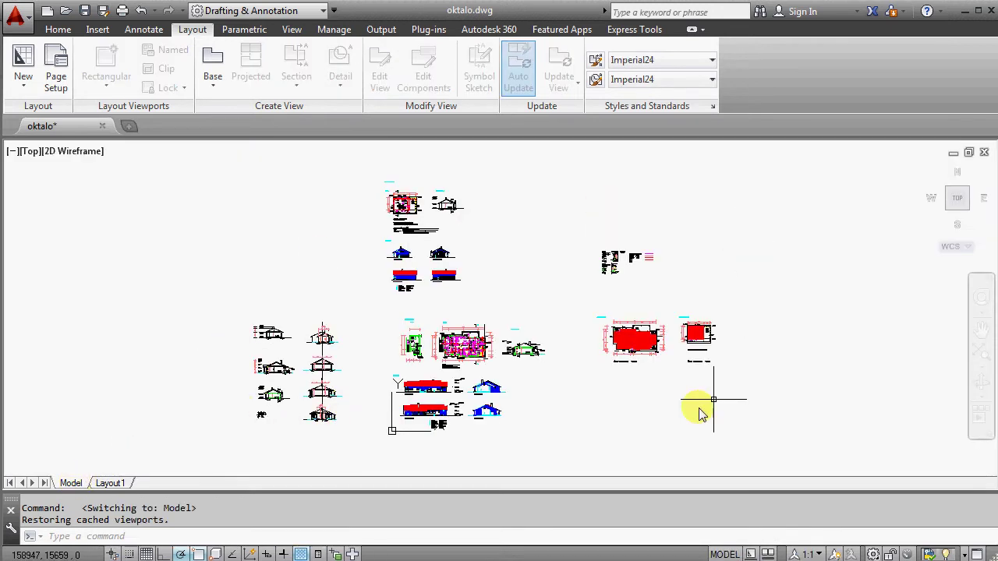
left_click(109, 483)
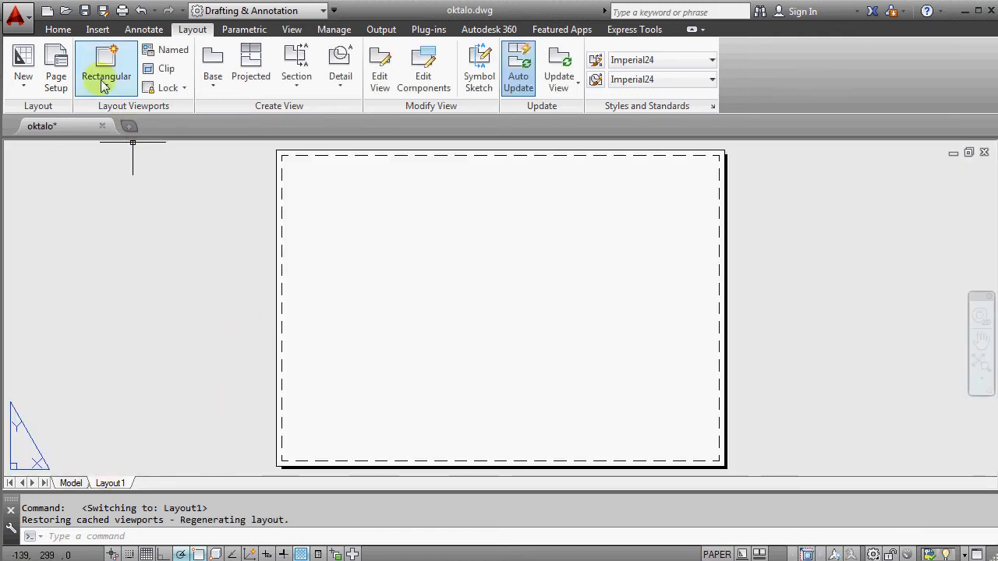
Step: Create a rectangular viewport from the sheet's top-left to bottom-right corner
left_click(106, 79)
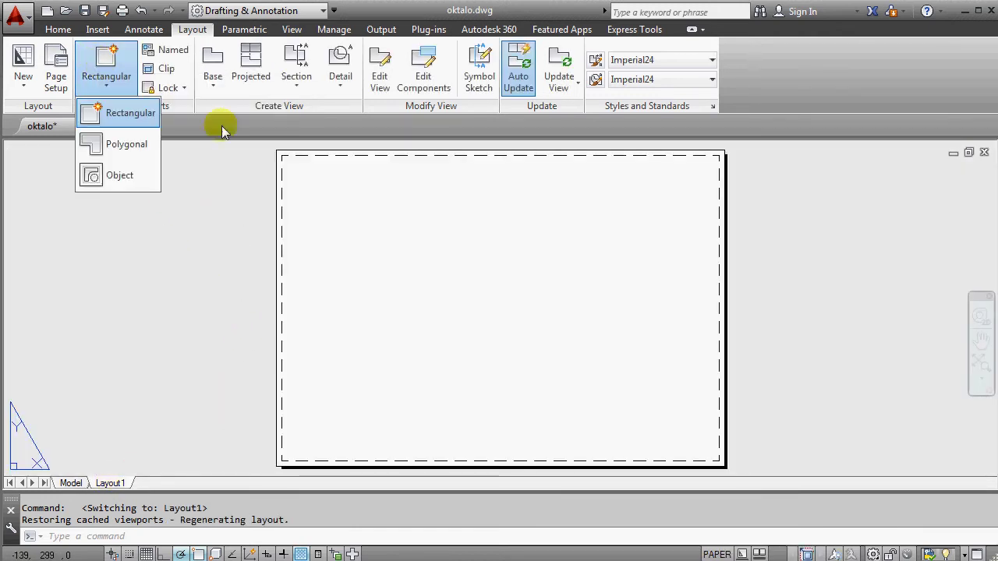
left_click(85, 112)
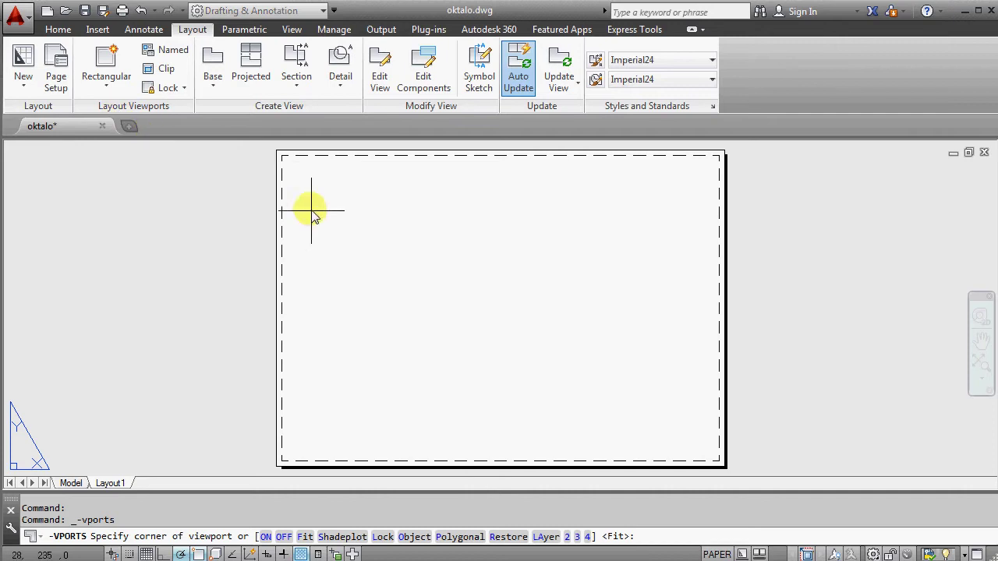
left_click(290, 161)
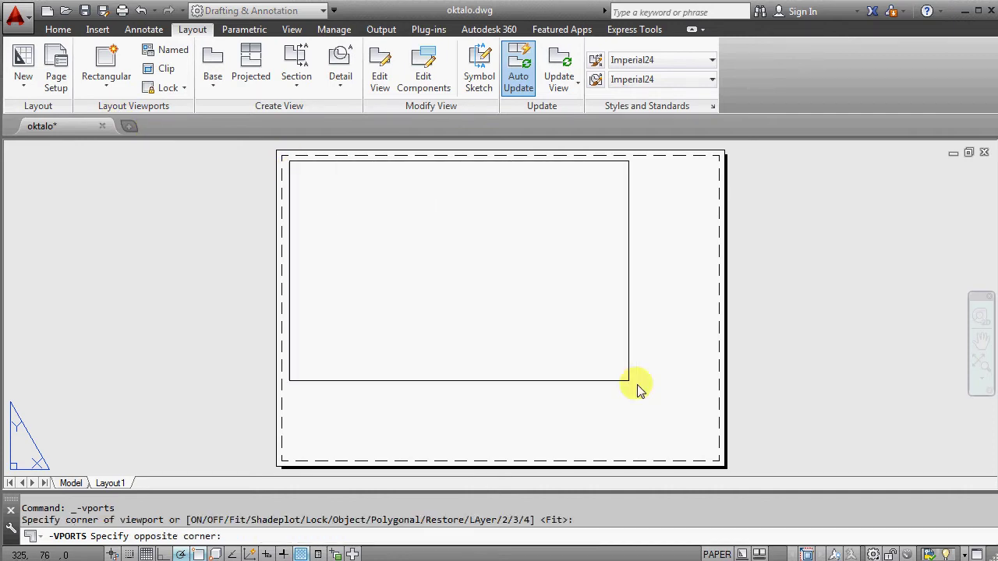
left_click(714, 460)
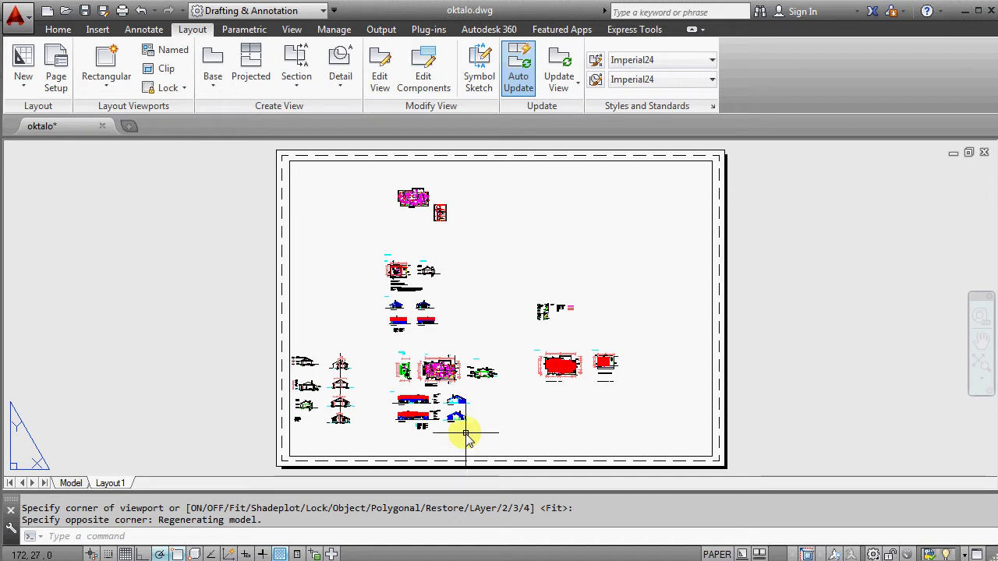
Step: Activate the viewport and zoom in on the house facade elevations
double_click(507, 364)
scroll(478, 356, "down", 2)
scroll(483, 367, "up", 5)
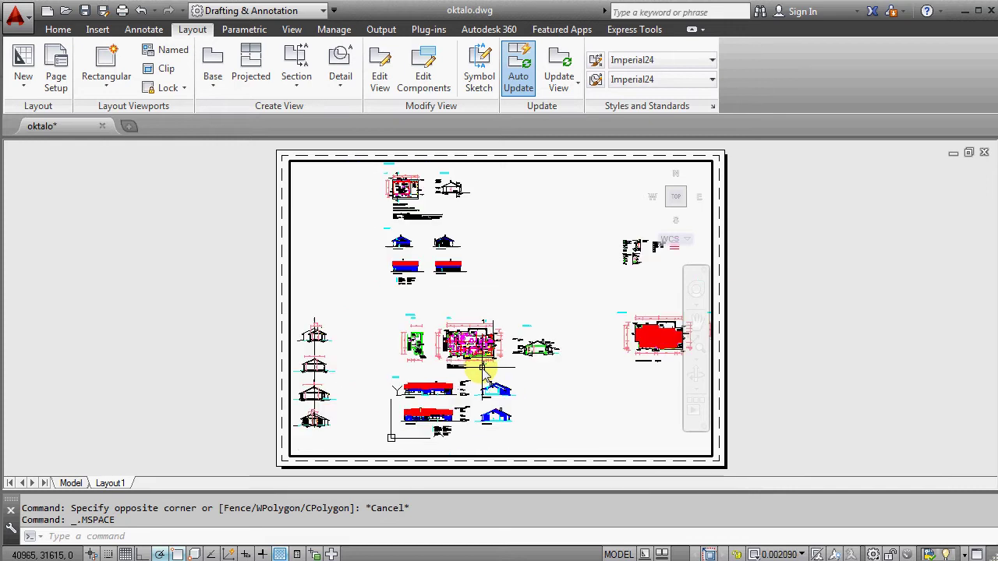
scroll(483, 372, "down", 2)
scroll(482, 372, "up", 5)
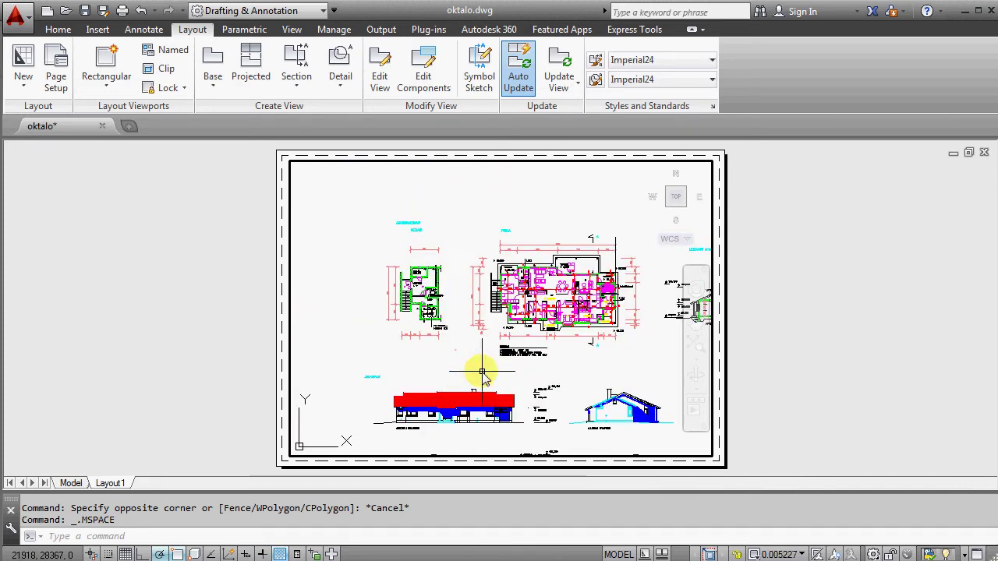
scroll(613, 335, "down", 2)
scroll(379, 401, "down", 1)
scroll(479, 394, "down", 1)
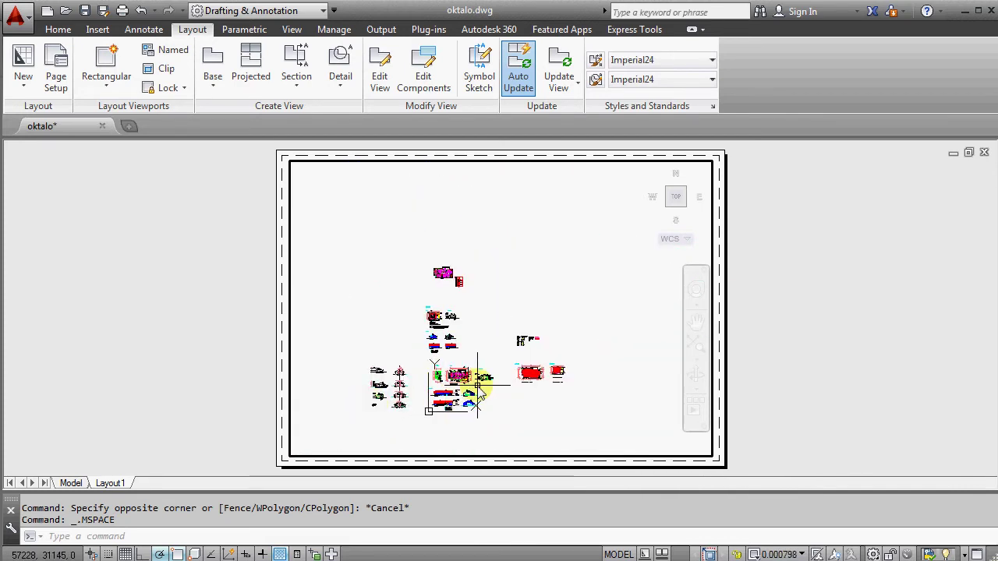
scroll(507, 389, "up", 3)
scroll(546, 383, "down", 1)
scroll(455, 431, "up", 1)
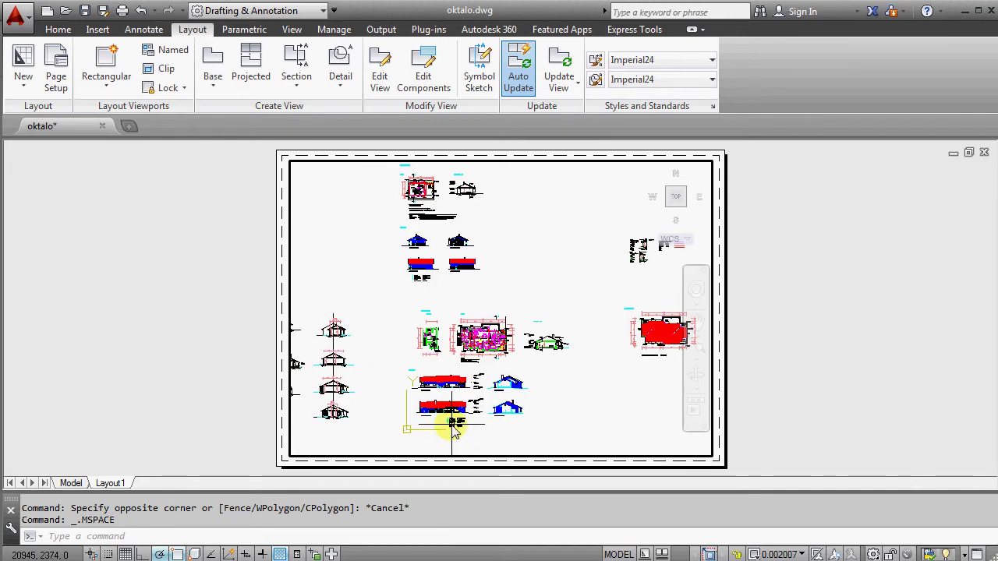
scroll(454, 431, "up", 2)
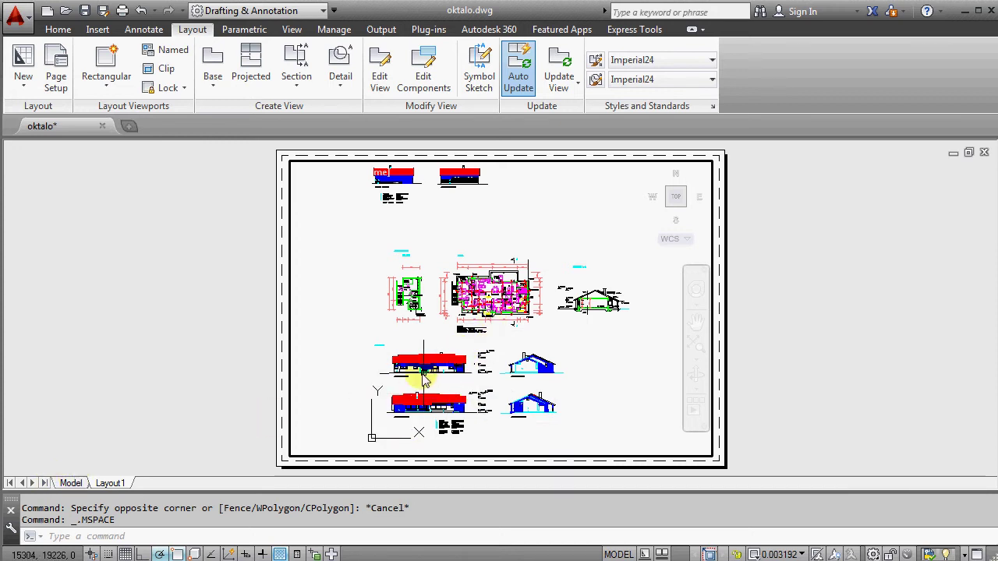
scroll(421, 373, "up", 4)
scroll(454, 368, "down", 5)
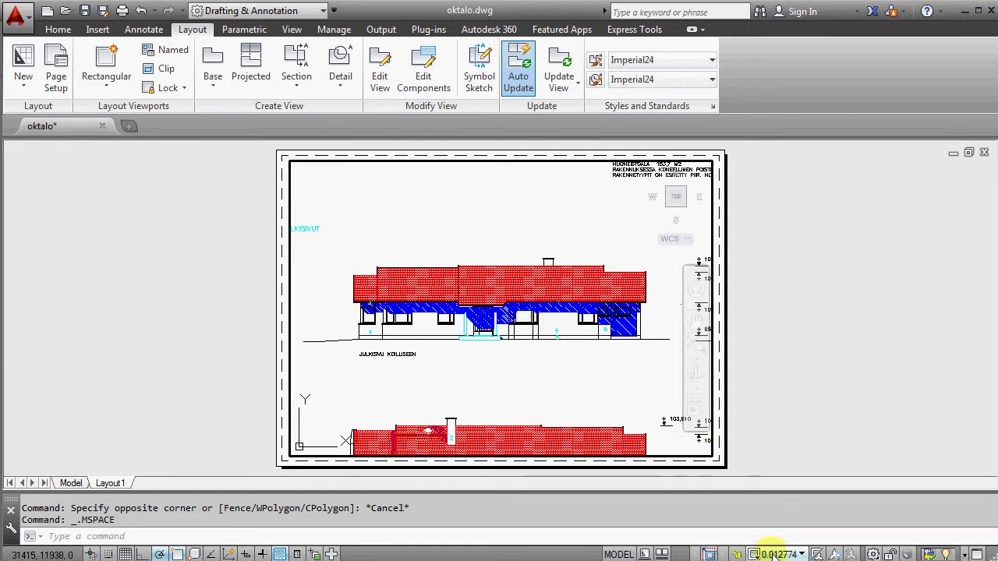
scroll(493, 328, "down", 1)
scroll(515, 321, "up", 1)
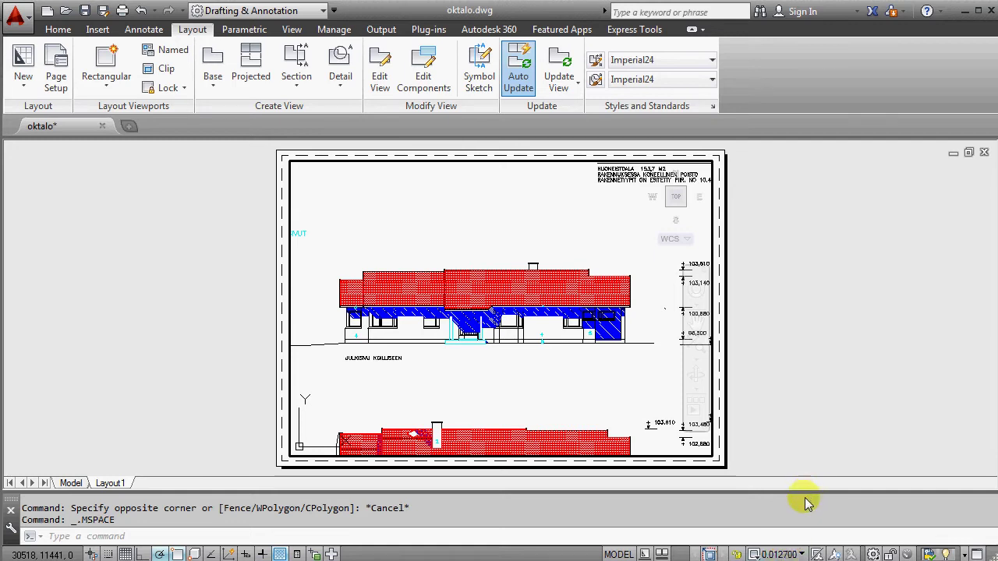
Step: Set the viewport scale to 1:100, reapplying it after adjusting the zoom
left_click(801, 553)
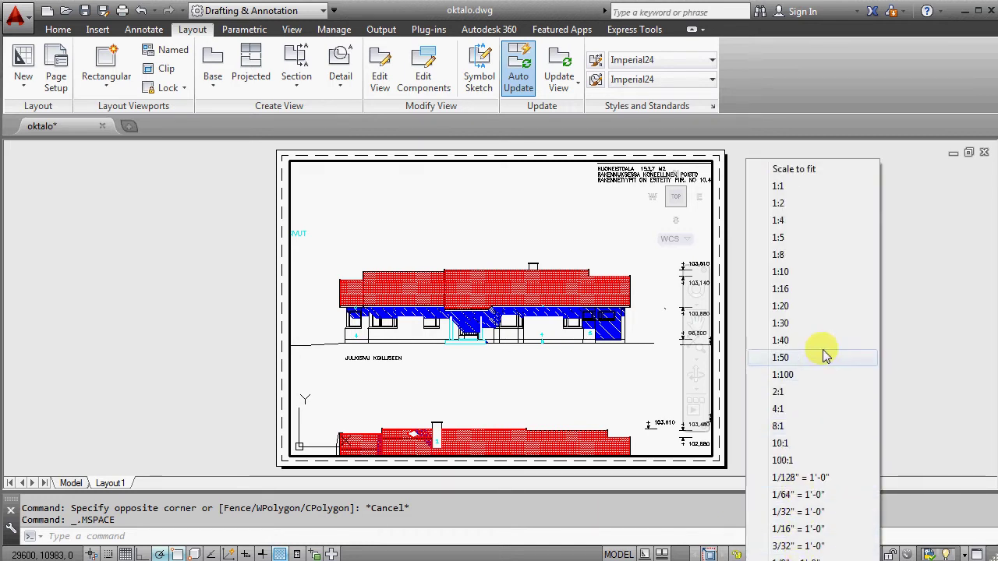
left_click(788, 373)
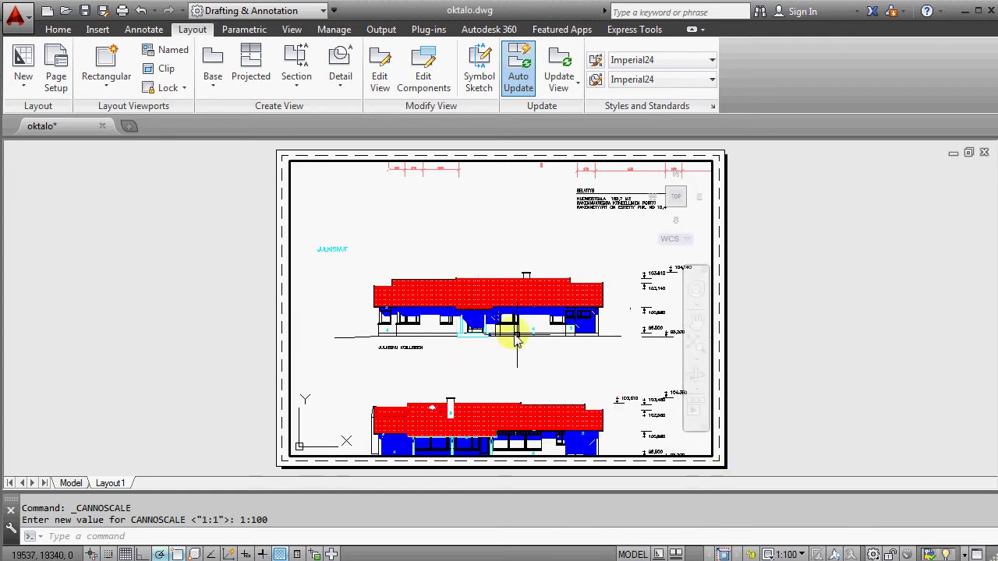
mouse_move(508, 318)
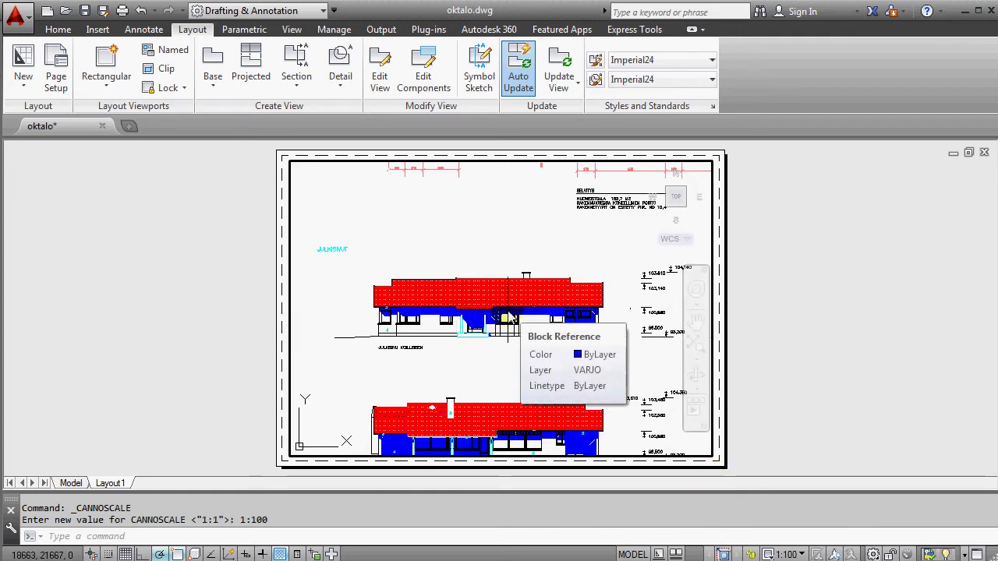
scroll(509, 318, "up", 2)
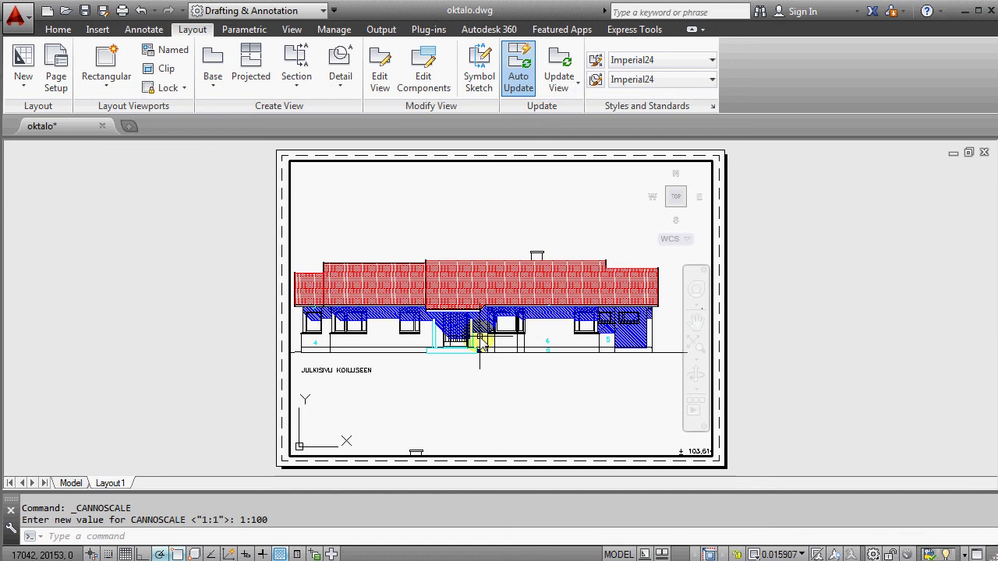
left_click(778, 555)
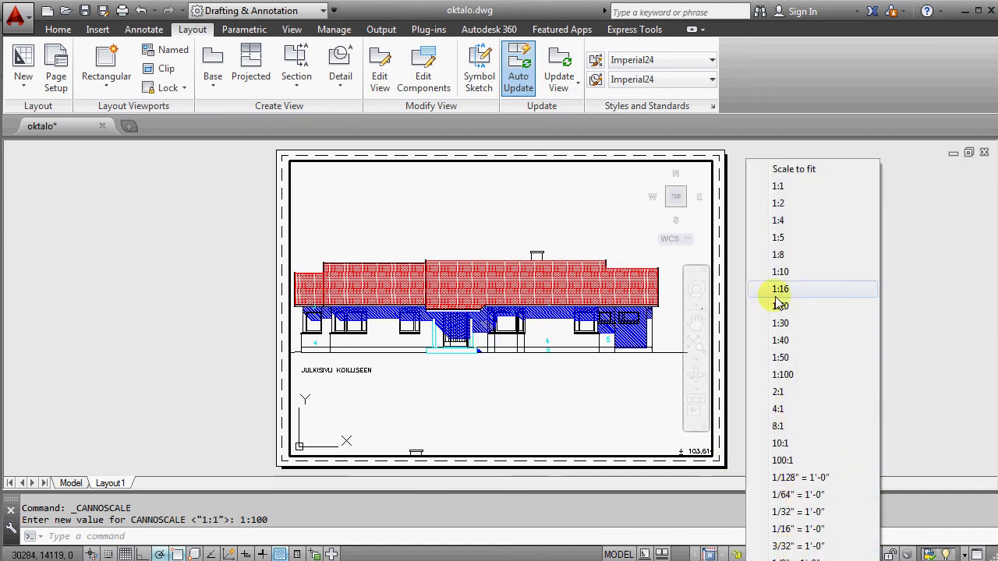
left_click(782, 374)
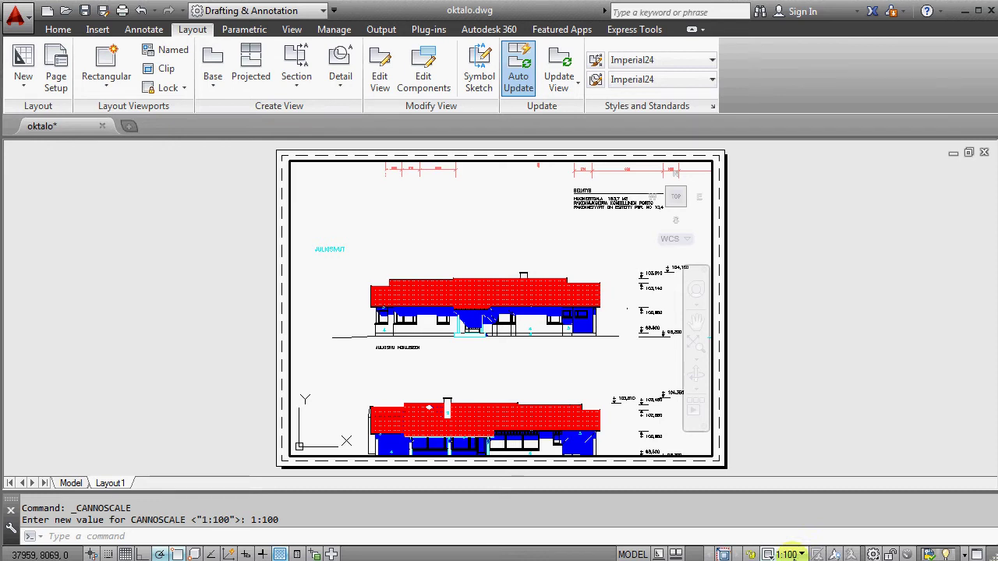
Step: Lock the 1:100 facade viewport, then scroll-zoom to confirm its scale and framing stay fixed
left_click(749, 554)
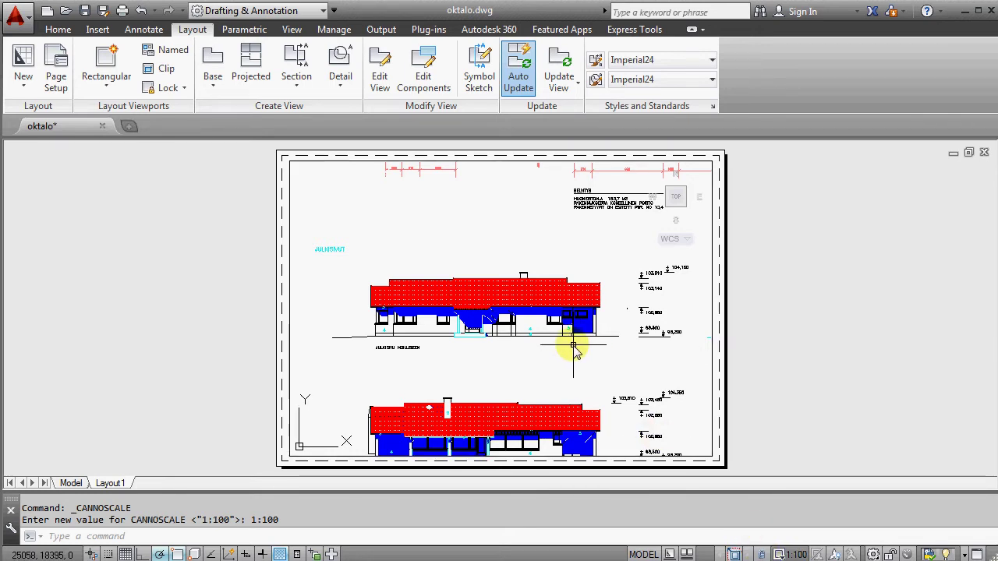
scroll(567, 346, "down", 5)
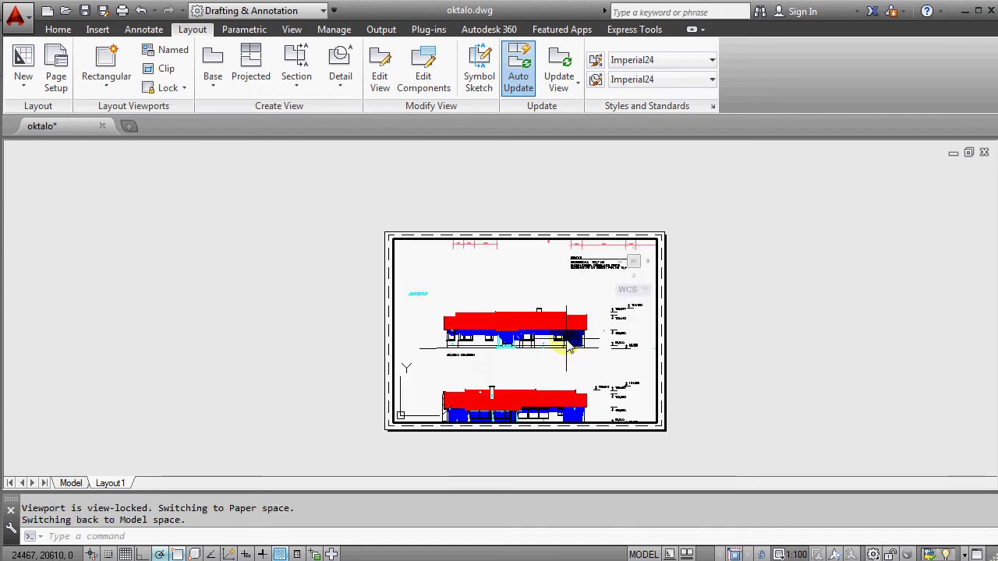
scroll(552, 349, "up", 3)
scroll(552, 349, "up", 2)
scroll(552, 349, "down", 2)
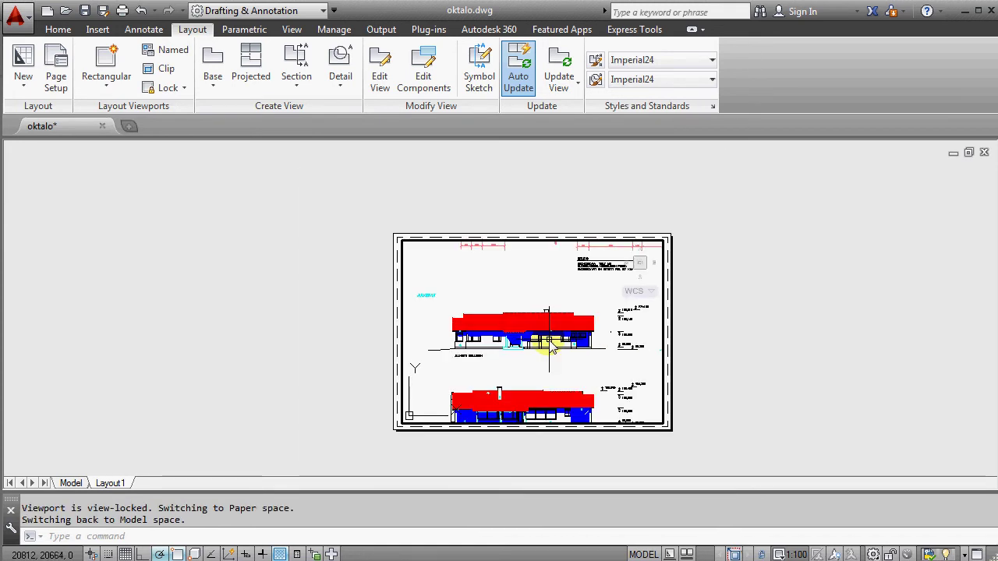
scroll(552, 348, "up", 2)
scroll(551, 349, "down", 2)
scroll(552, 349, "up", 2)
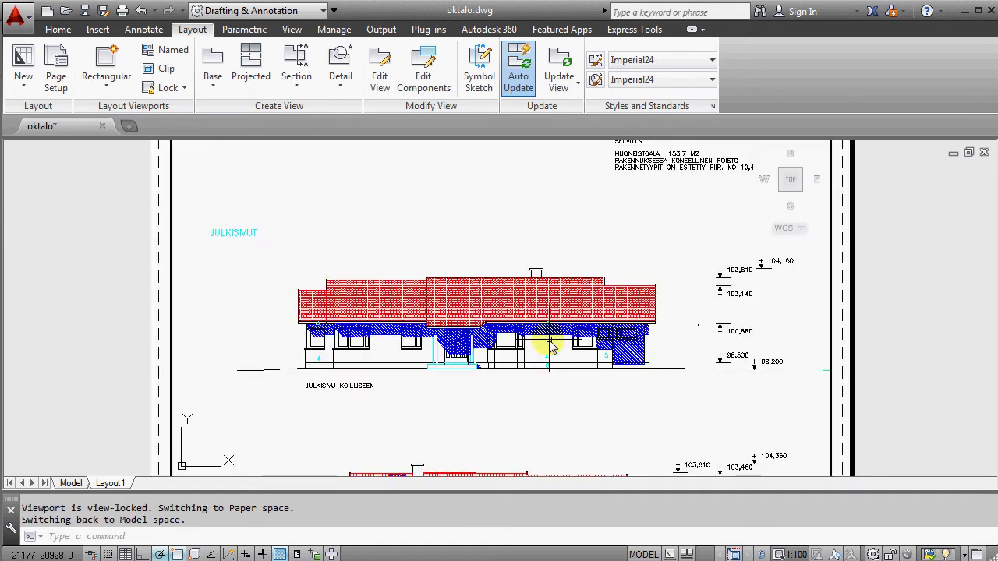
scroll(551, 348, "down", 2)
scroll(551, 349, "up", 2)
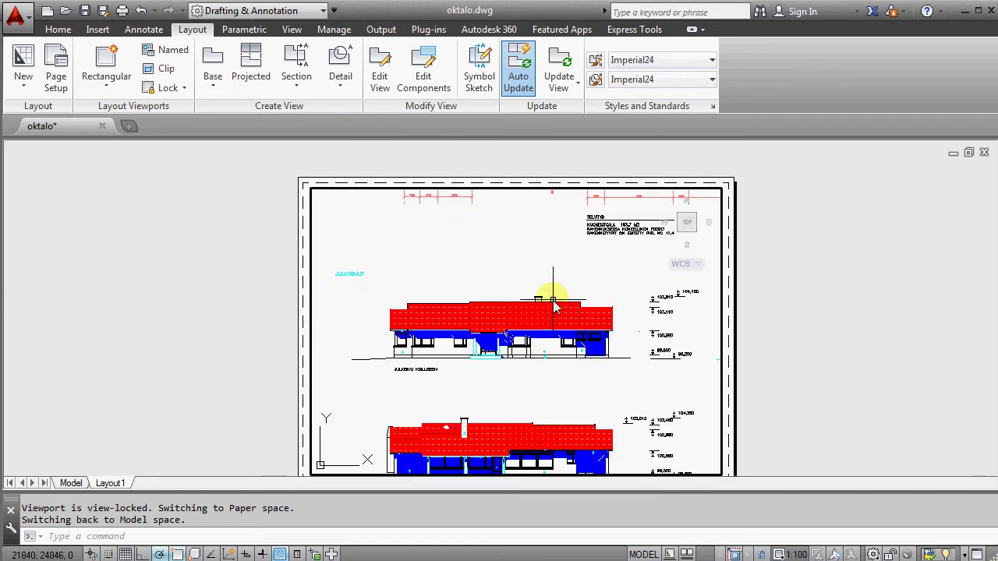
scroll(548, 343, "down", 2)
scroll(548, 337, "up", 2)
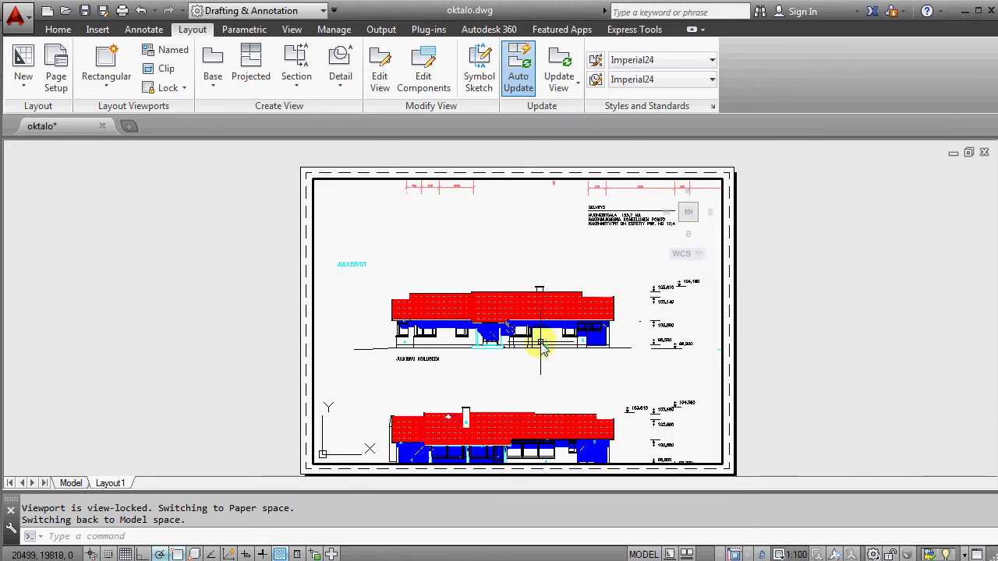
Step: Leave the viewport for paper space on Layout1 and zoom around the sheet's lower-left corner
double_click(797, 292)
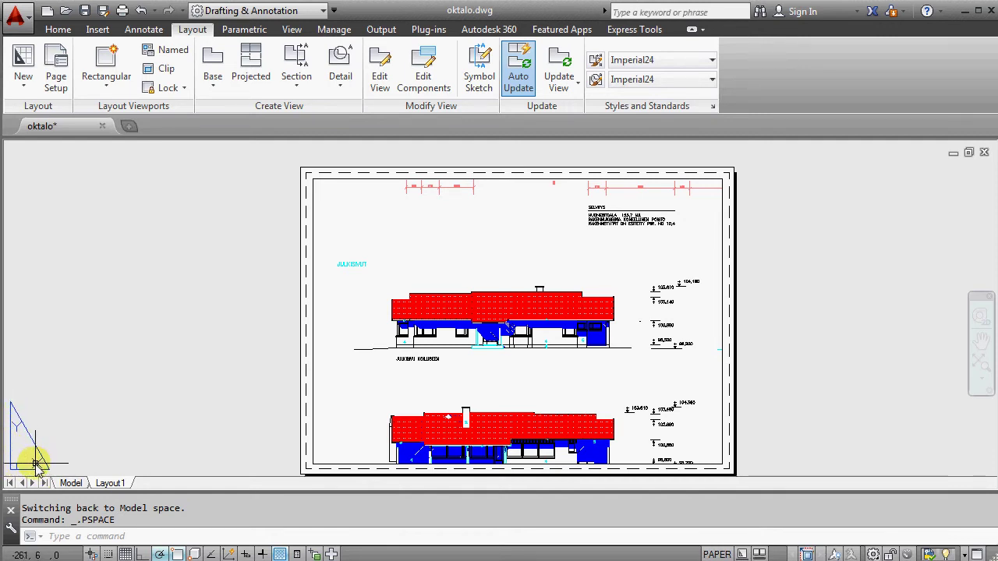
scroll(301, 468, "up", 5)
scroll(298, 419, "down", 2)
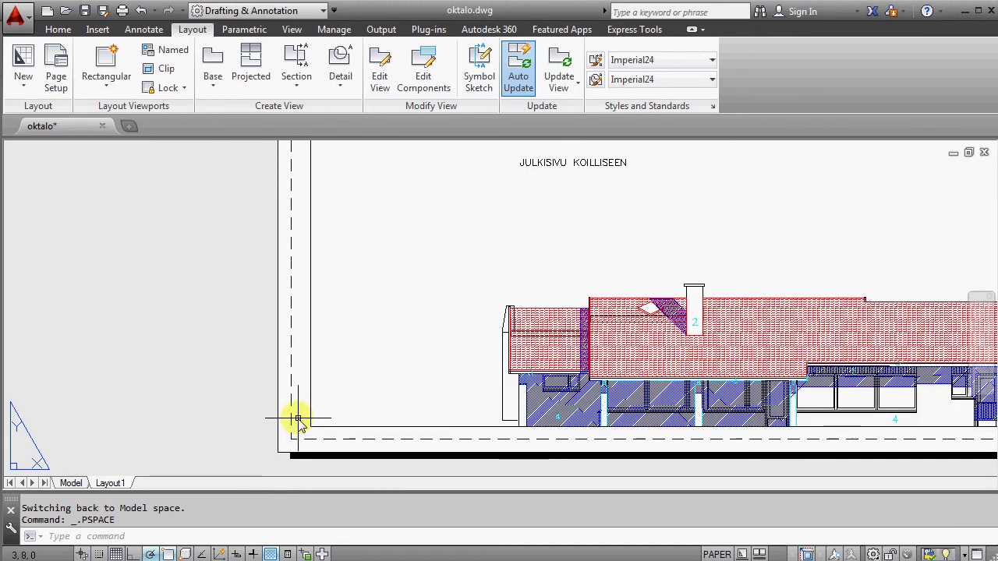
scroll(298, 419, "up", 3)
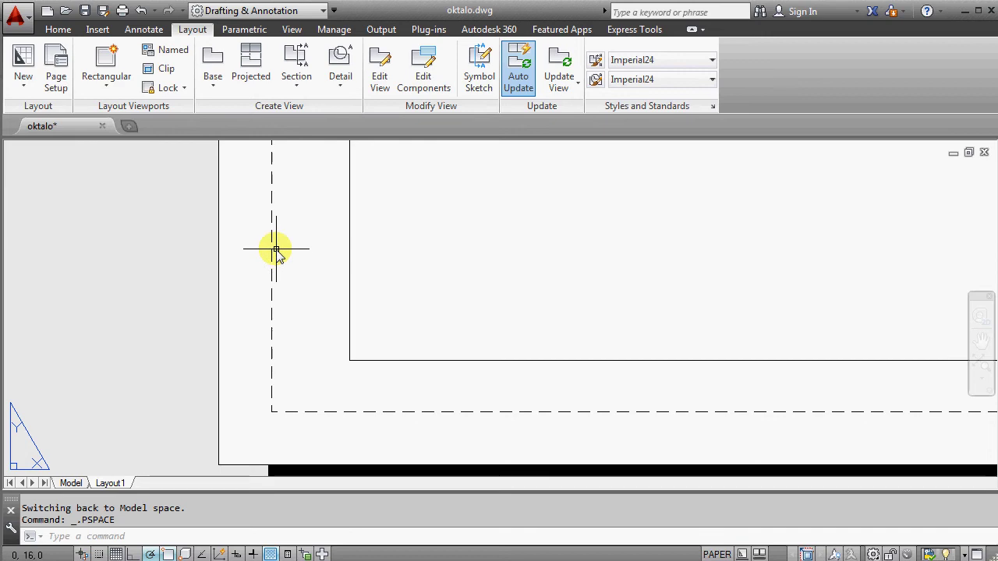
scroll(278, 404, "down", 3)
scroll(280, 406, "down", 4)
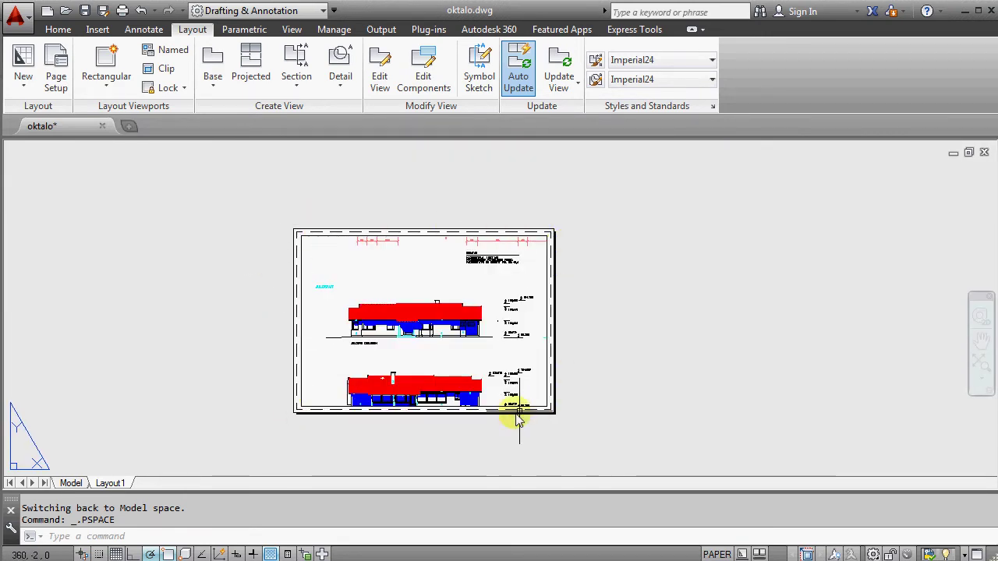
scroll(293, 414, "up", 5)
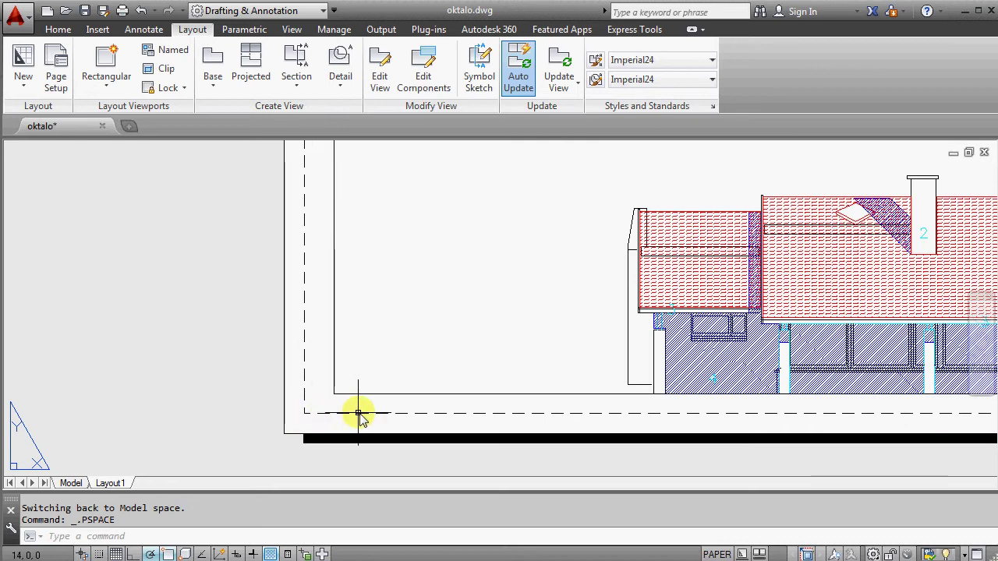
scroll(270, 403, "down", 5)
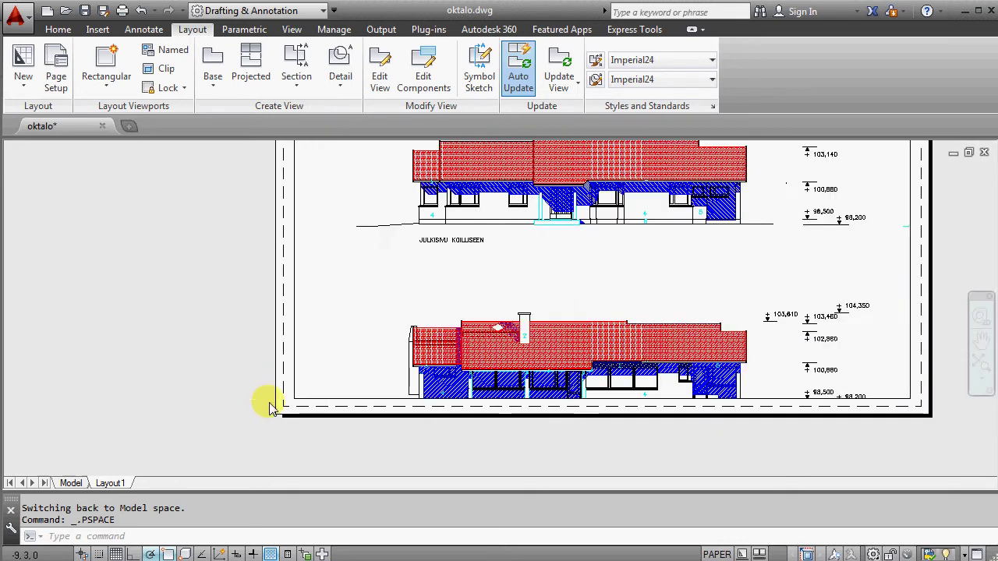
scroll(293, 419, "down", 2)
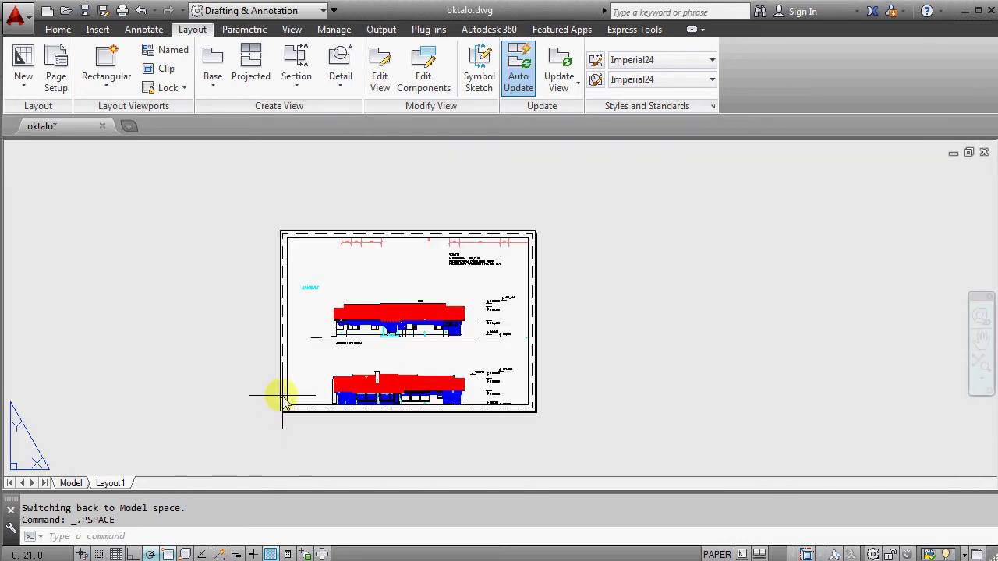
scroll(282, 399, "up", 3)
scroll(283, 429, "up", 3)
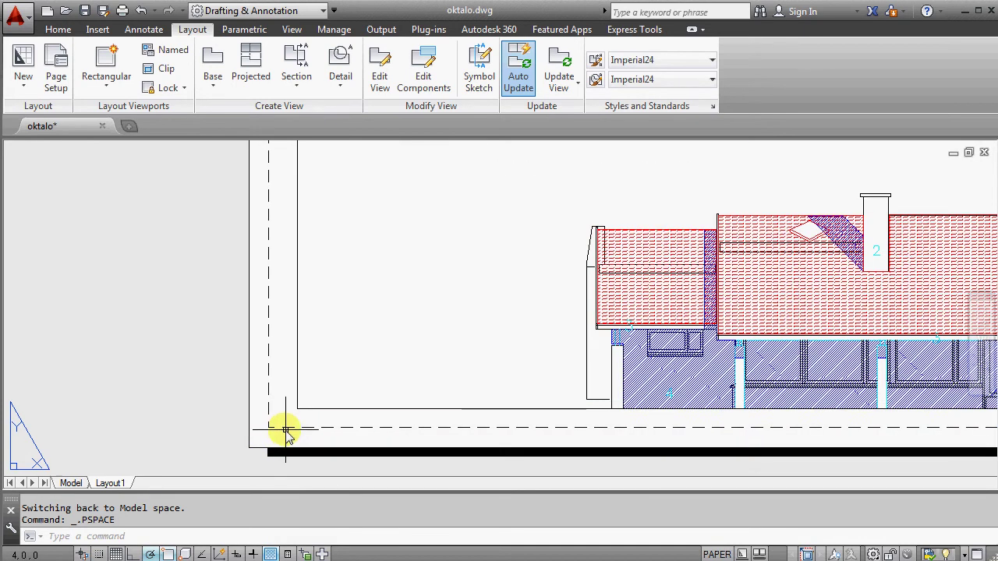
Step: Start single-line text near the lower-left corner at height 3, rotation 0, and enter the designer's name
left_click(57, 30)
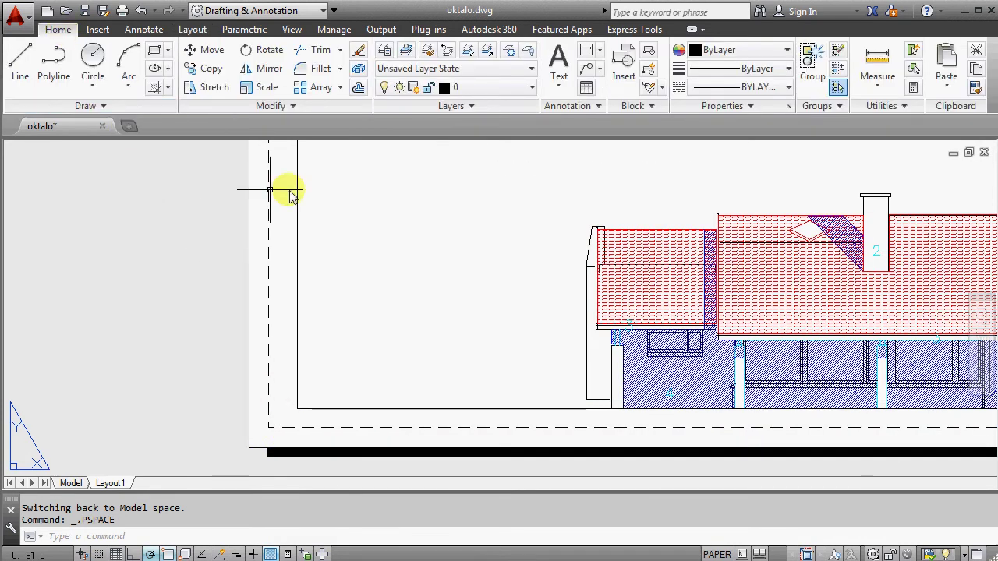
left_click(559, 81)
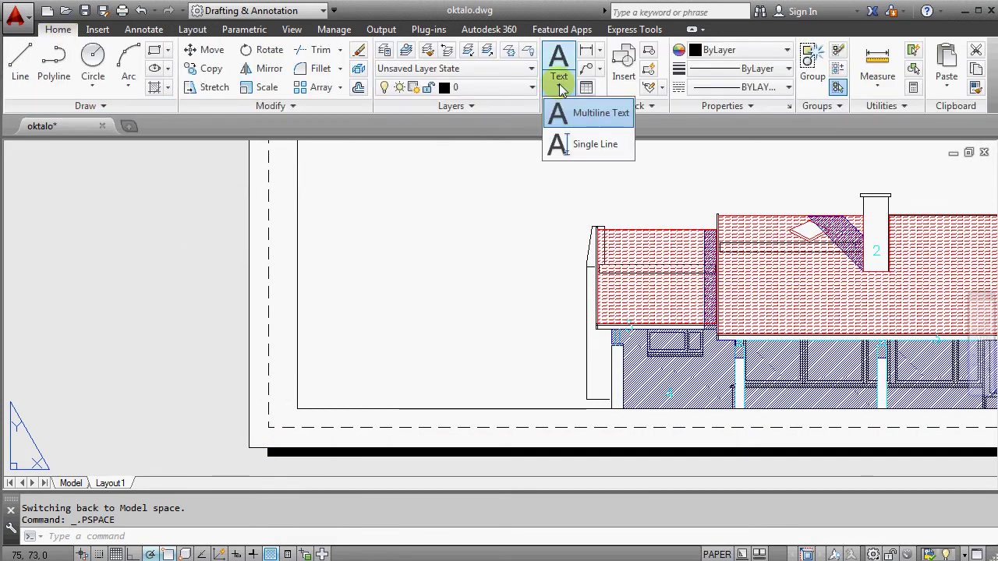
left_click(575, 149)
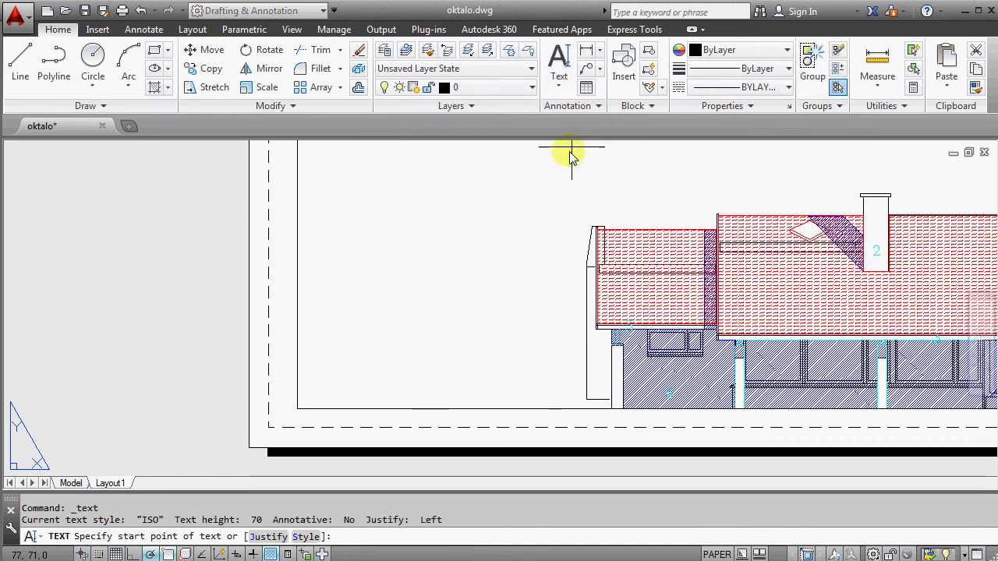
scroll(308, 419, "up", 5)
left_click(178, 446)
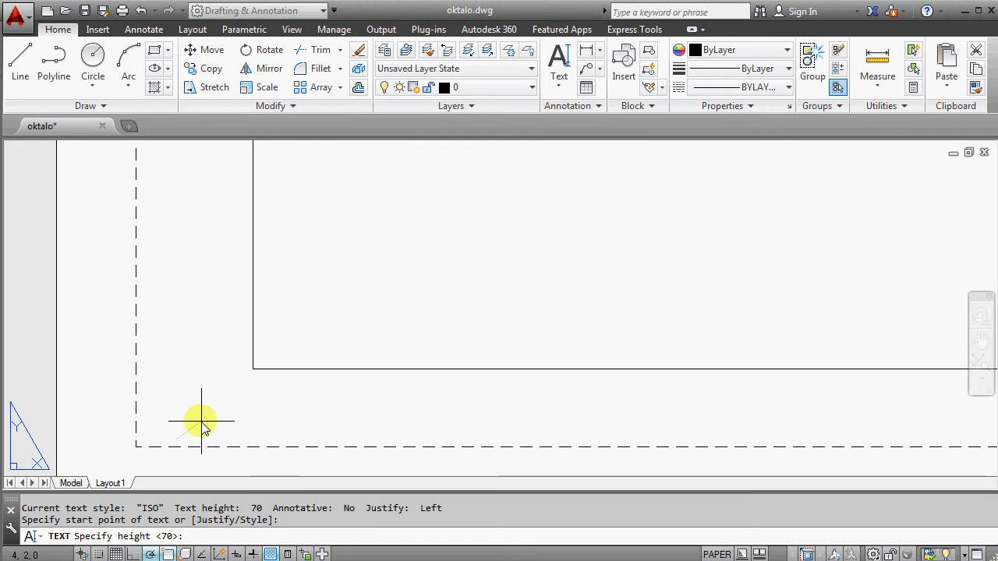
key("Return")
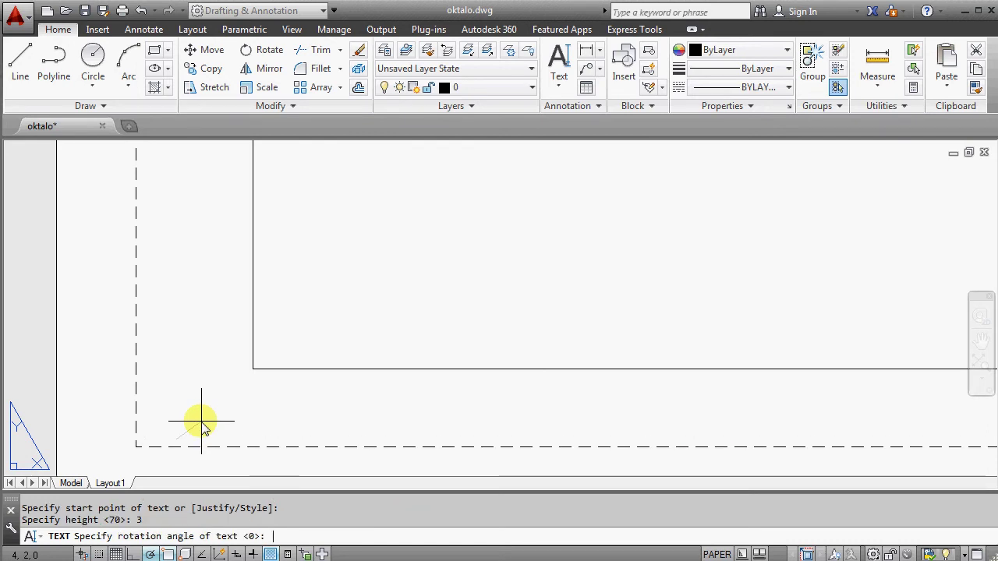
key("Return")
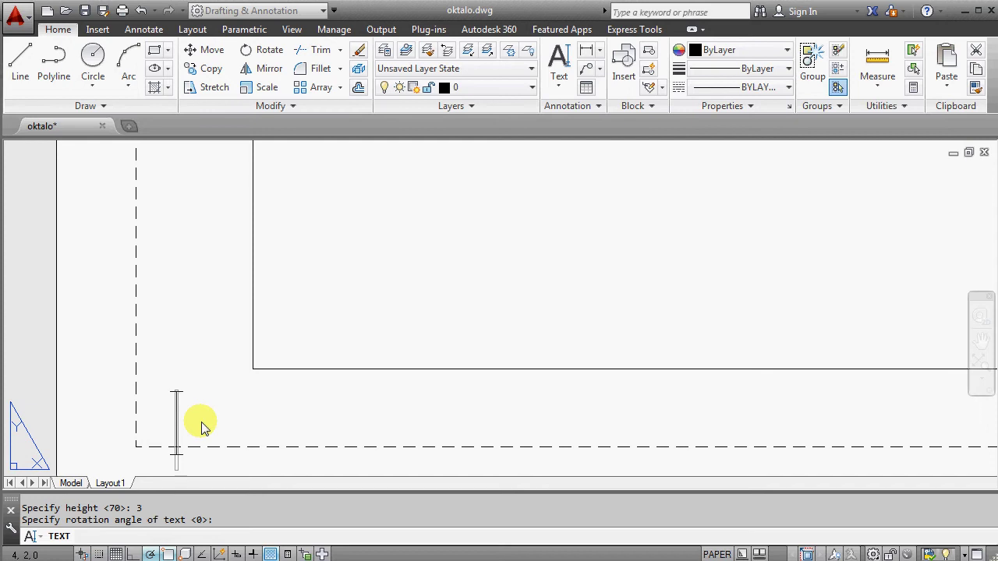
type("J")
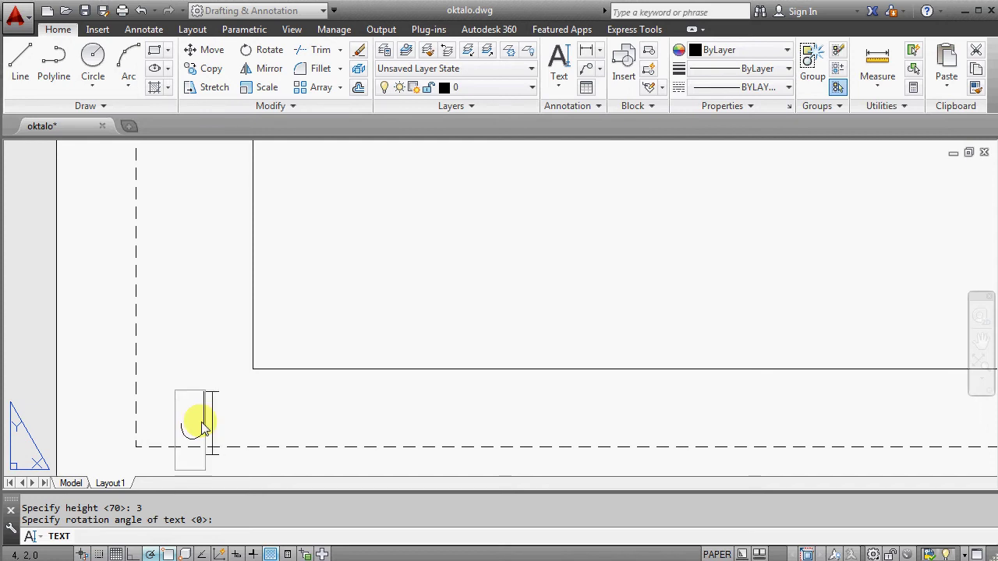
type("aakko Aumala")
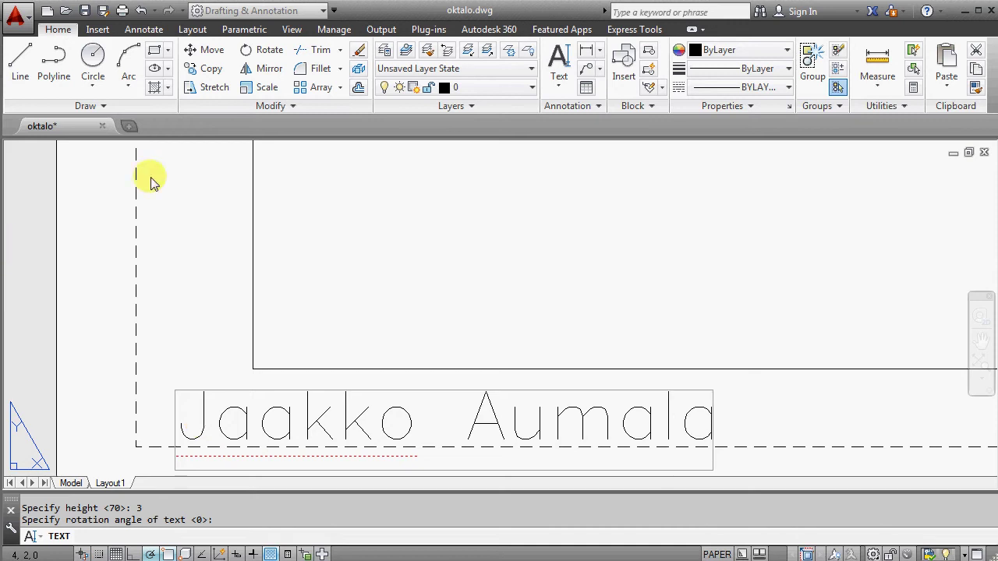
Step: Add the label 'Facade 1:100' at the sheet's lower-right corner and finish the text
scroll(218, 195, "down", 5)
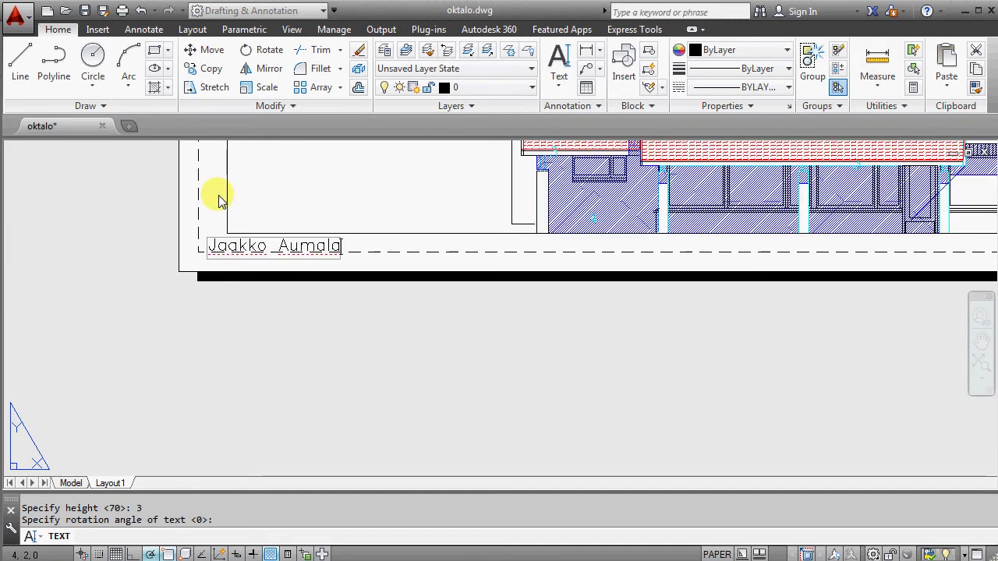
scroll(559, 291, "down", 5)
scroll(751, 296, "up", 5)
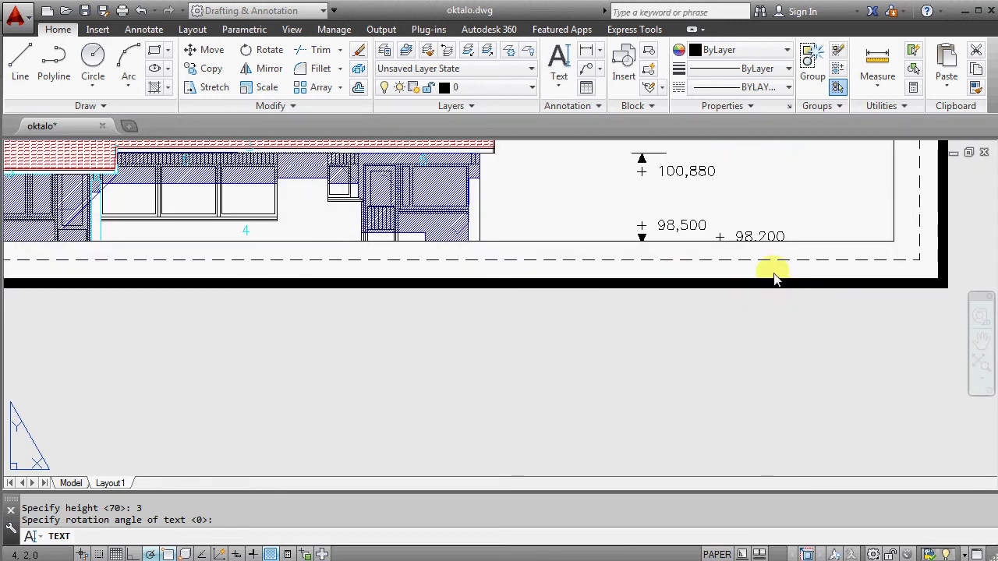
type("Facade 1")
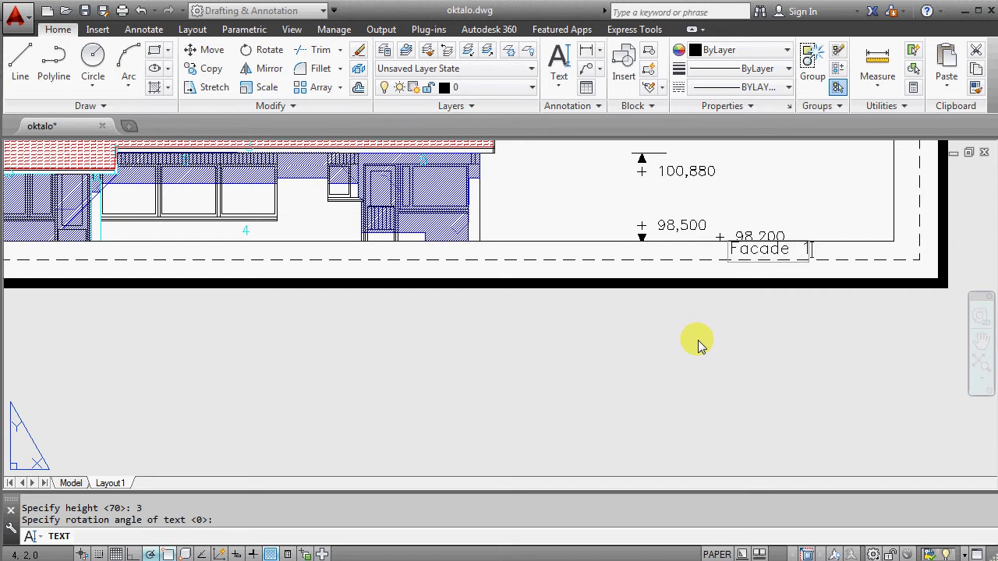
type(":100")
key("Return")
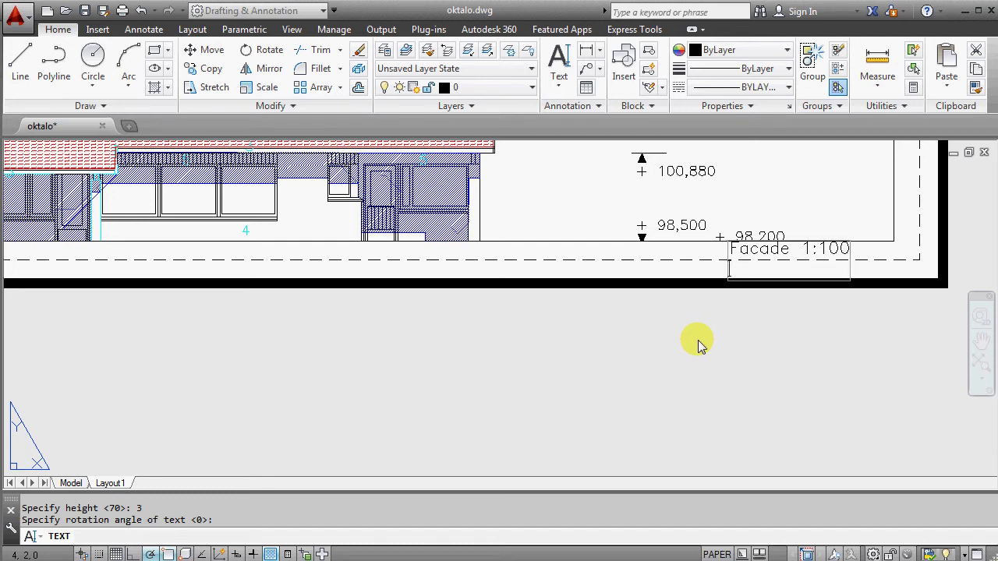
key("Return")
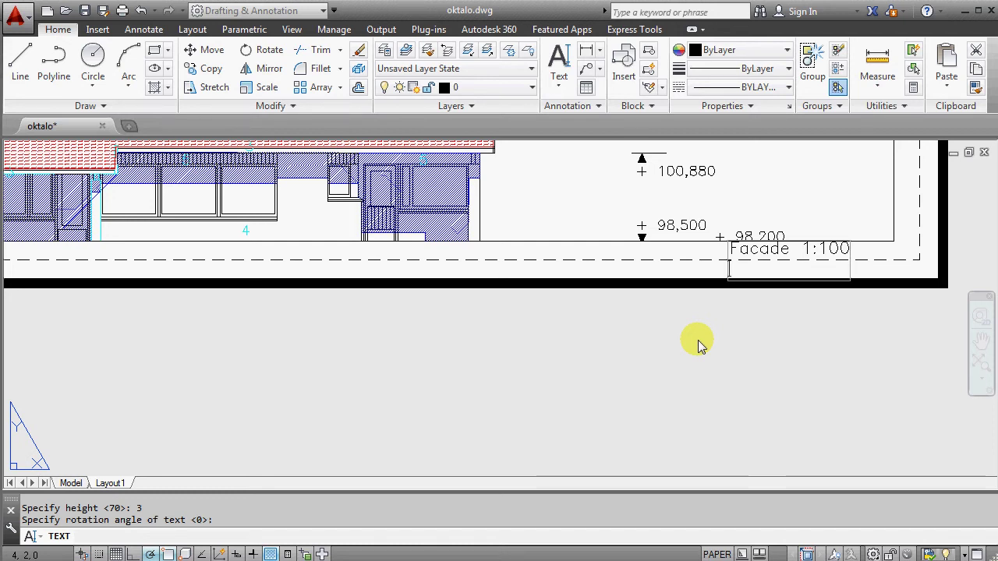
scroll(735, 355, "down", 3)
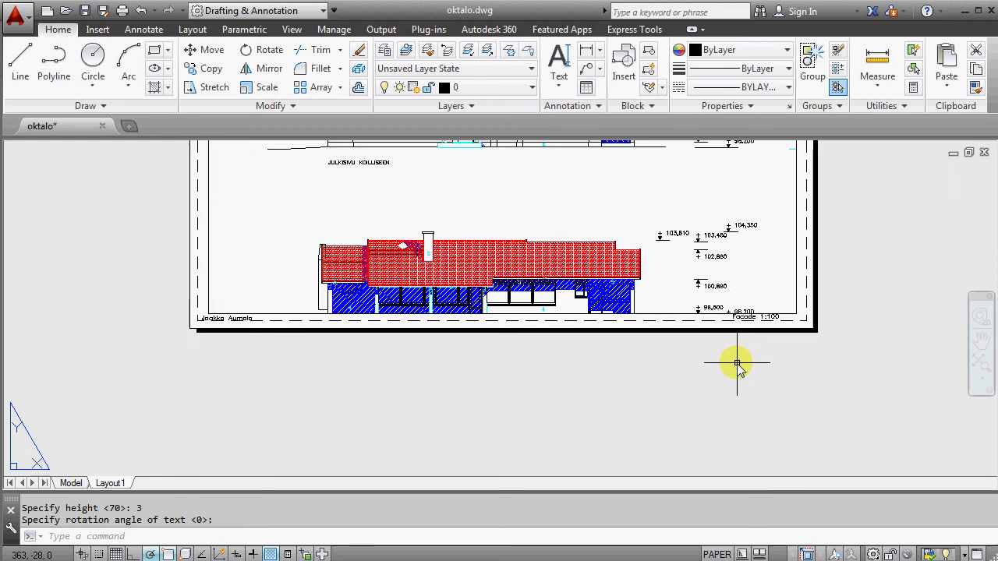
scroll(839, 306, "down", 3)
scroll(838, 307, "up", 4)
scroll(824, 205, "down", 4)
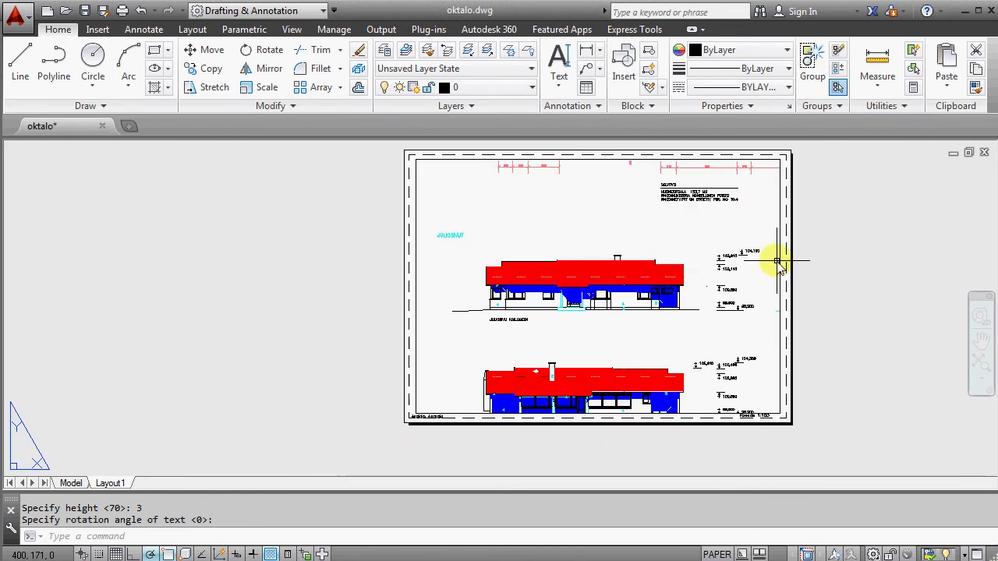
scroll(775, 285, "up", 2)
scroll(762, 379, "up", 2)
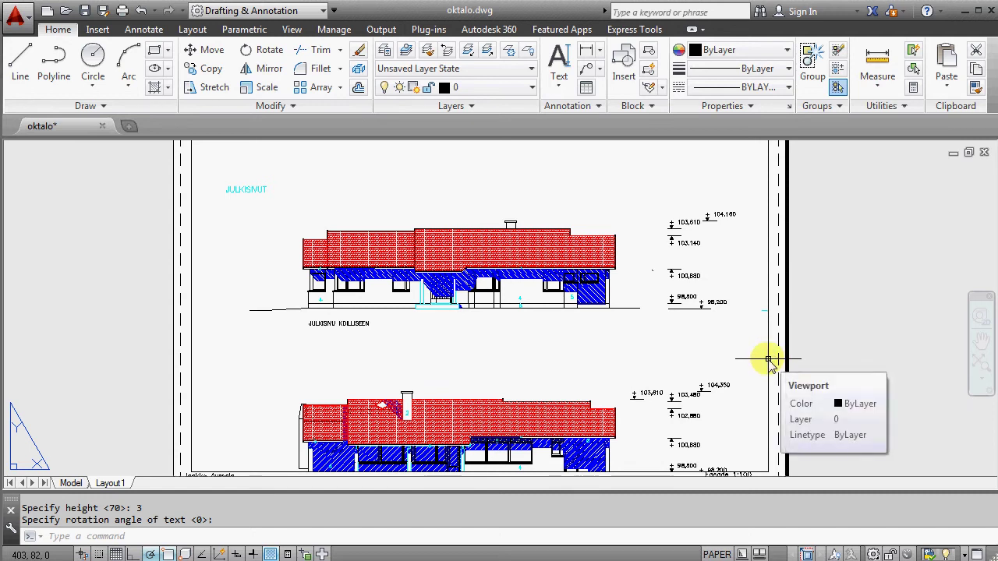
Step: Select the viewport and raise its bottom edge above the lower elevation
left_click(768, 360)
scroll(768, 360, "down", 3)
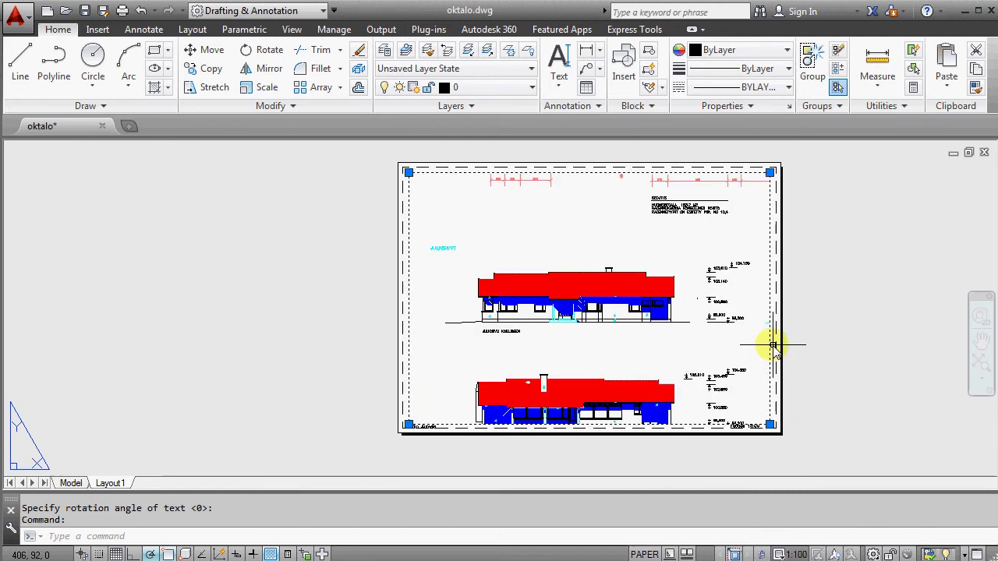
left_click(770, 425)
left_click(770, 343)
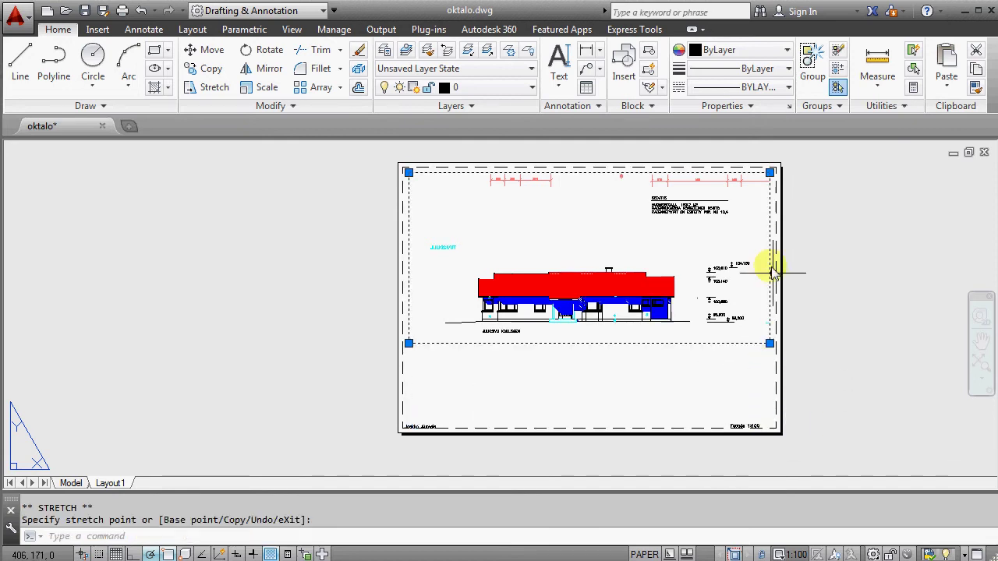
Step: Lower the viewport's top edge so the viewport frames a single facade elevation
left_click(769, 174)
left_click(769, 232)
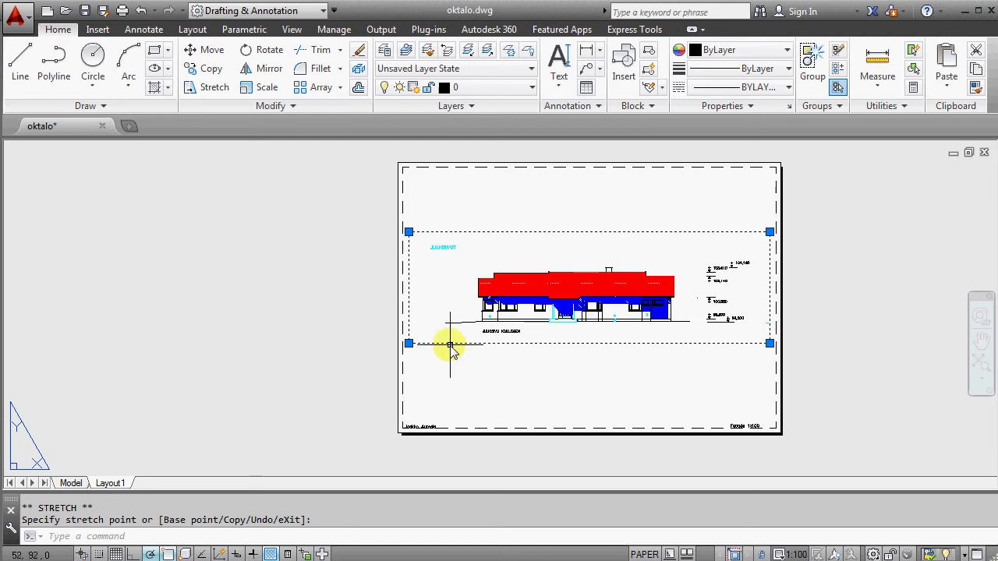
scroll(450, 345, "up", 2)
scroll(304, 357, "down", 4)
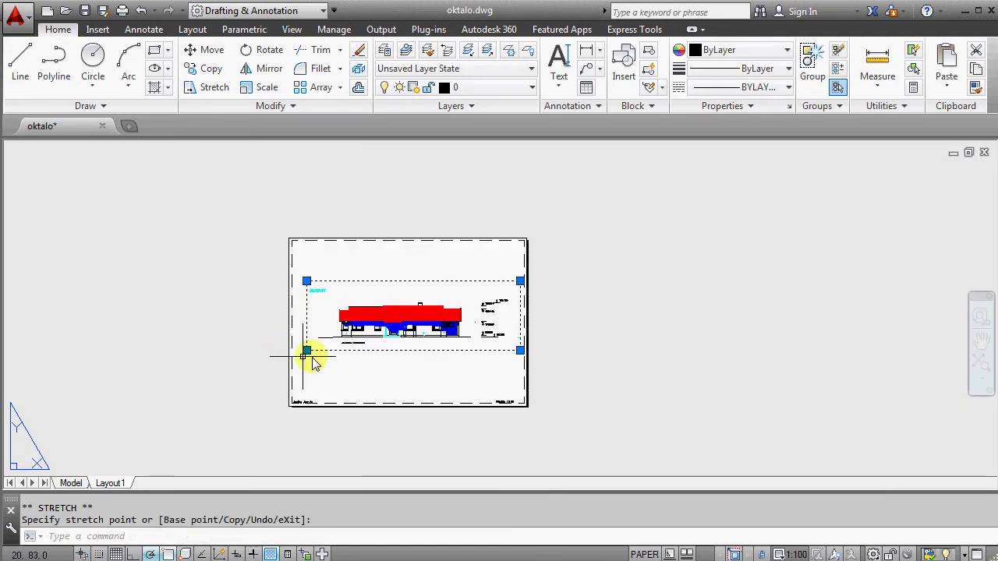
scroll(475, 351, "up", 4)
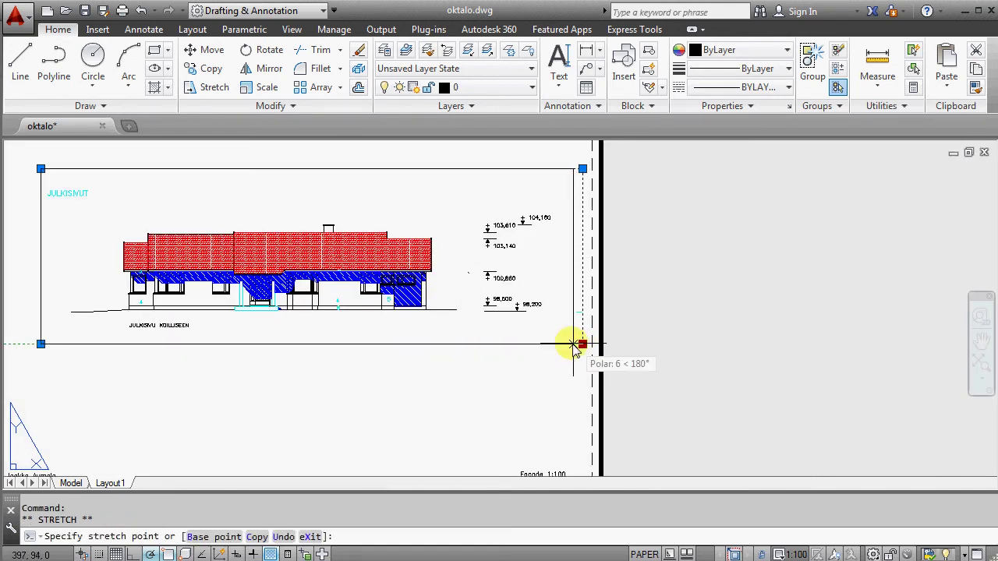
scroll(733, 346, "down", 4)
scroll(678, 343, "up", 4)
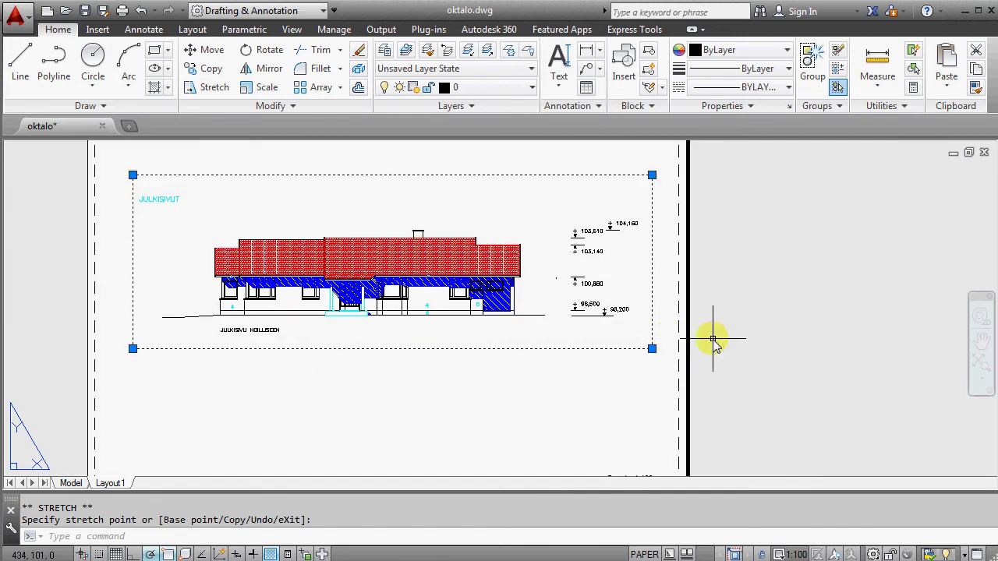
scroll(711, 341, "down", 4)
scroll(761, 310, "up", 2)
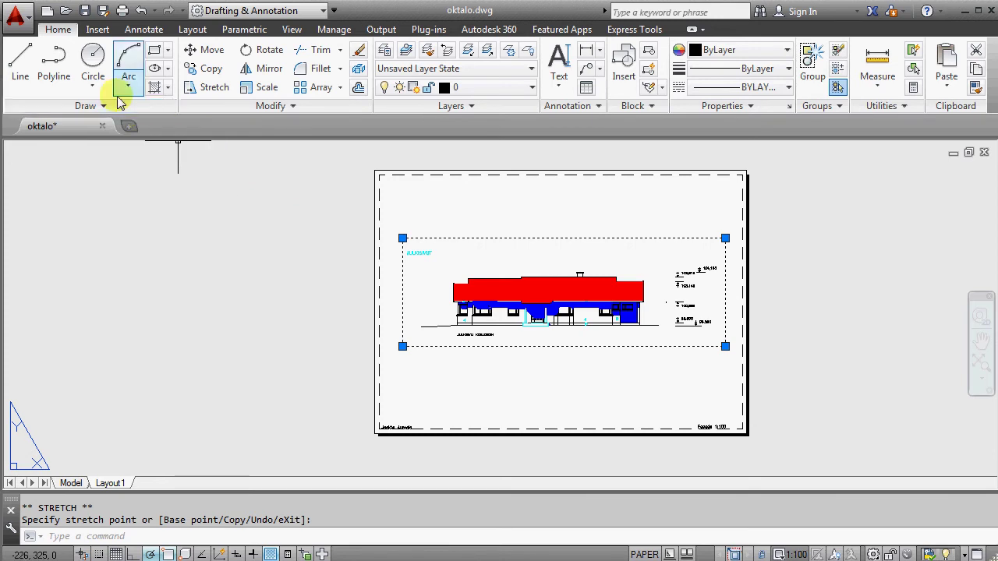
Step: Move the trimmed viewport from a base point to a higher position on the sheet
left_click(194, 55)
scroll(514, 226, "up", 2)
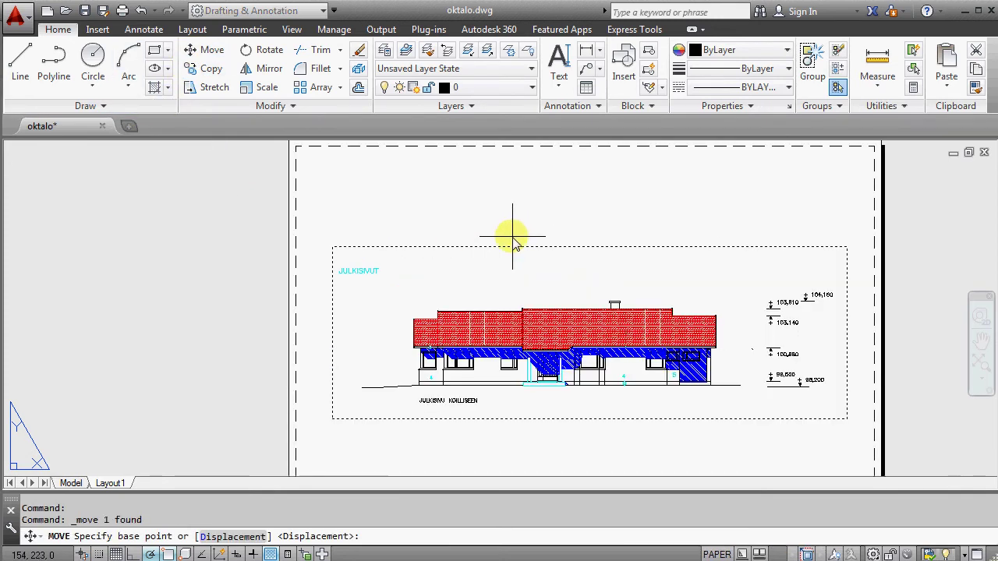
left_click(511, 223)
left_click(330, 201)
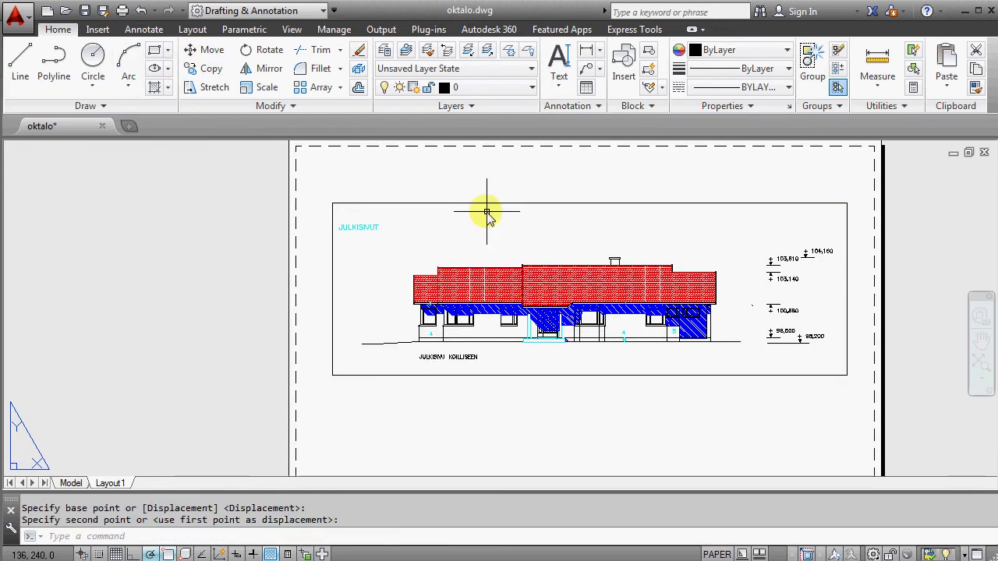
scroll(486, 211, "down", 2)
Step: Reselect the viewport and move it from its corner to a lower position on the sheet
left_click(523, 322)
left_click(483, 314)
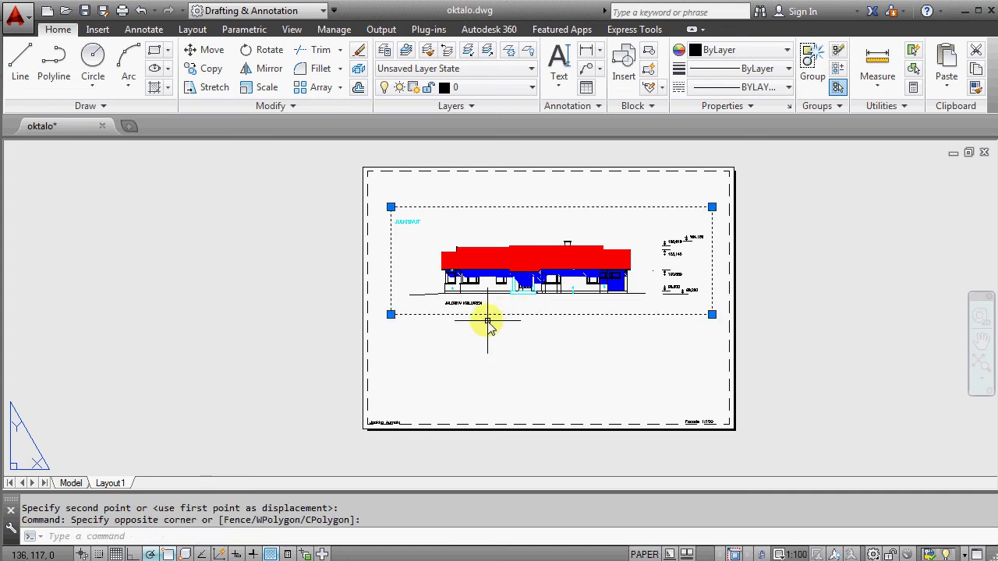
left_click(204, 56)
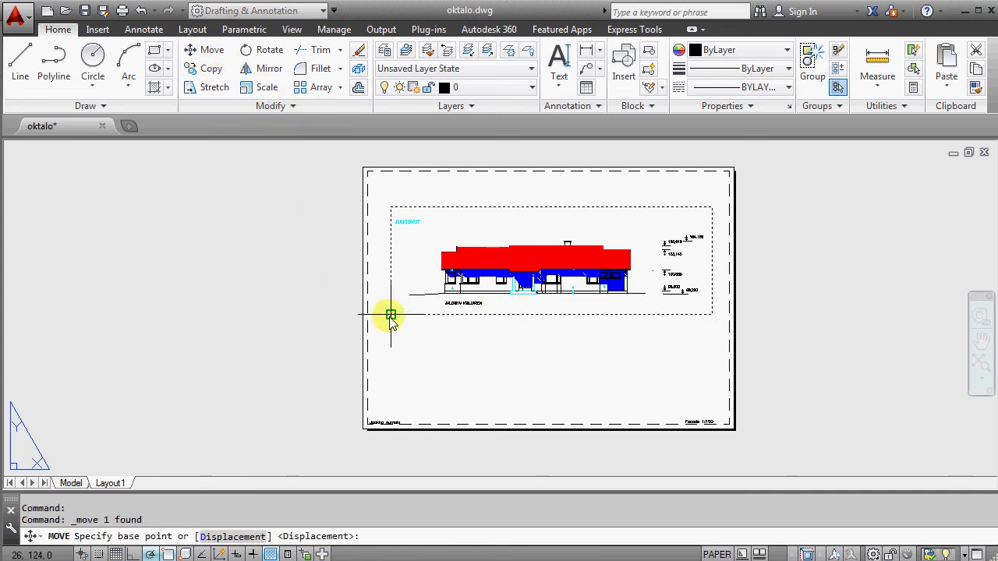
left_click(391, 315)
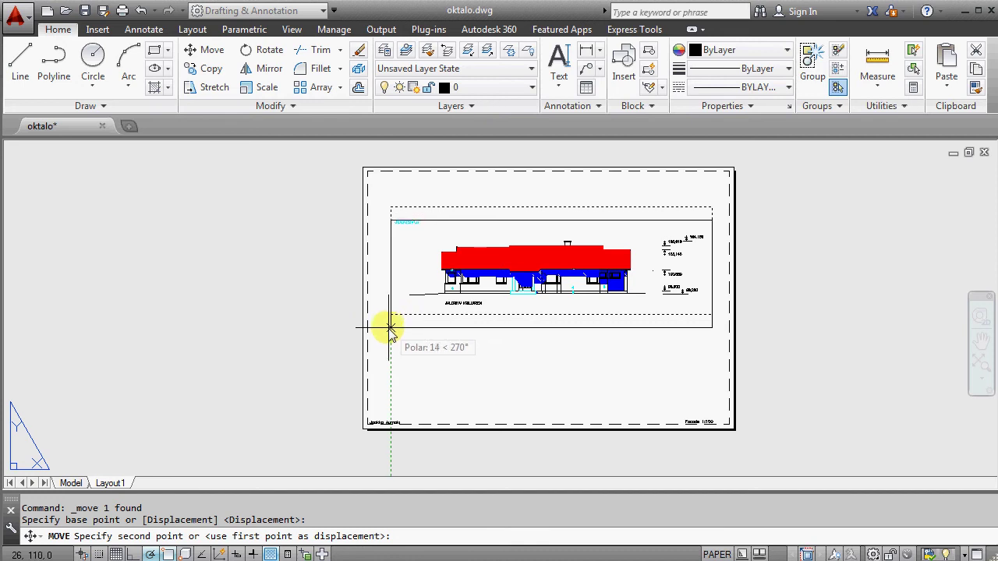
left_click(390, 340)
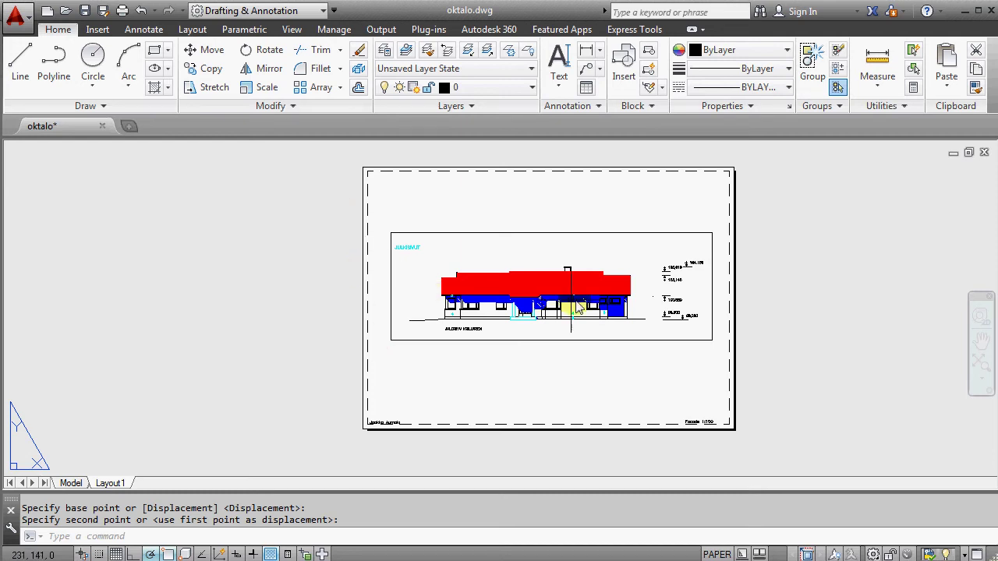
scroll(579, 265, "up", 2)
middle_click_drag(584, 263, 594, 293)
scroll(606, 274, "down", 2)
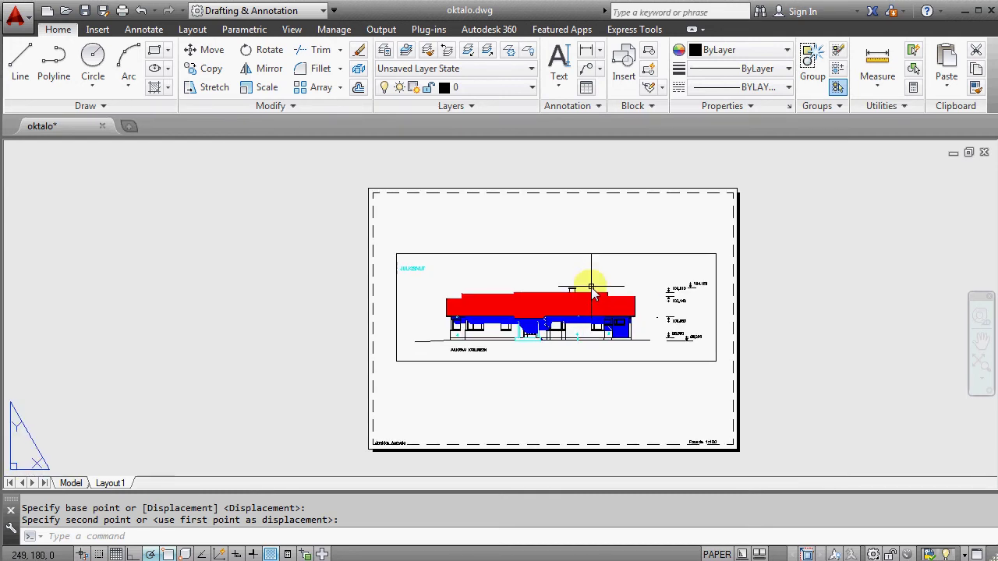
left_click(383, 30)
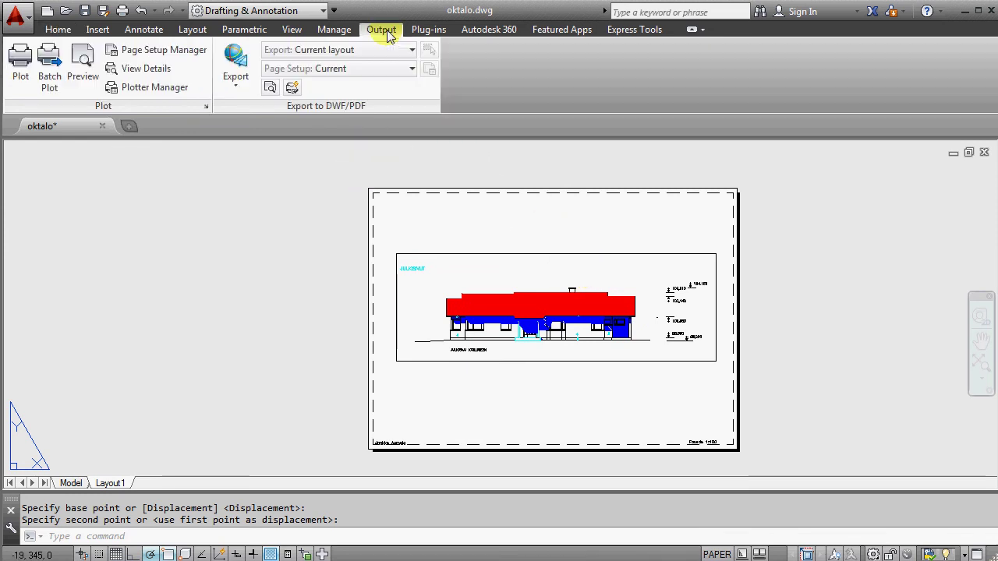
left_click(85, 72)
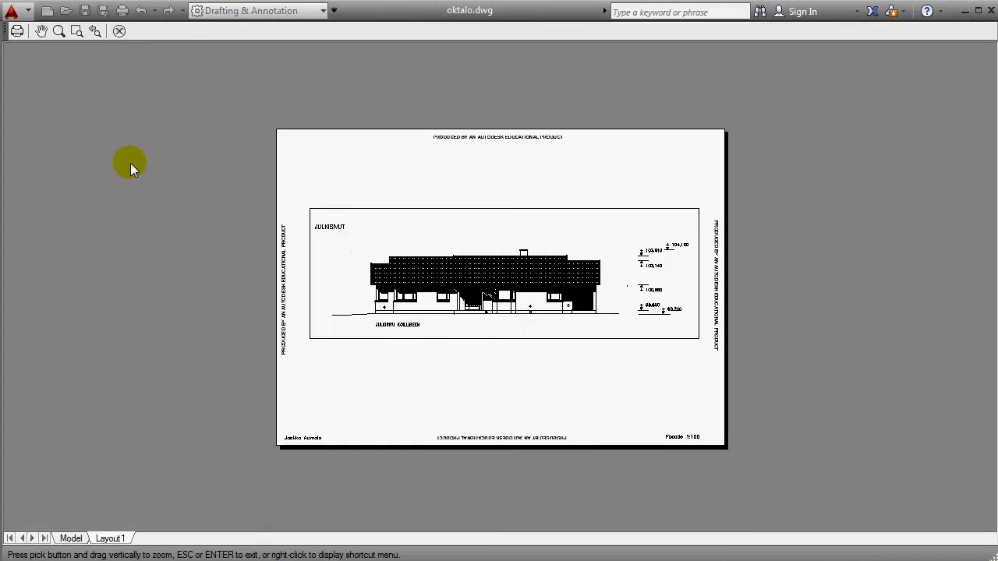
scroll(410, 242, "up", 5)
scroll(418, 294, "down", 6)
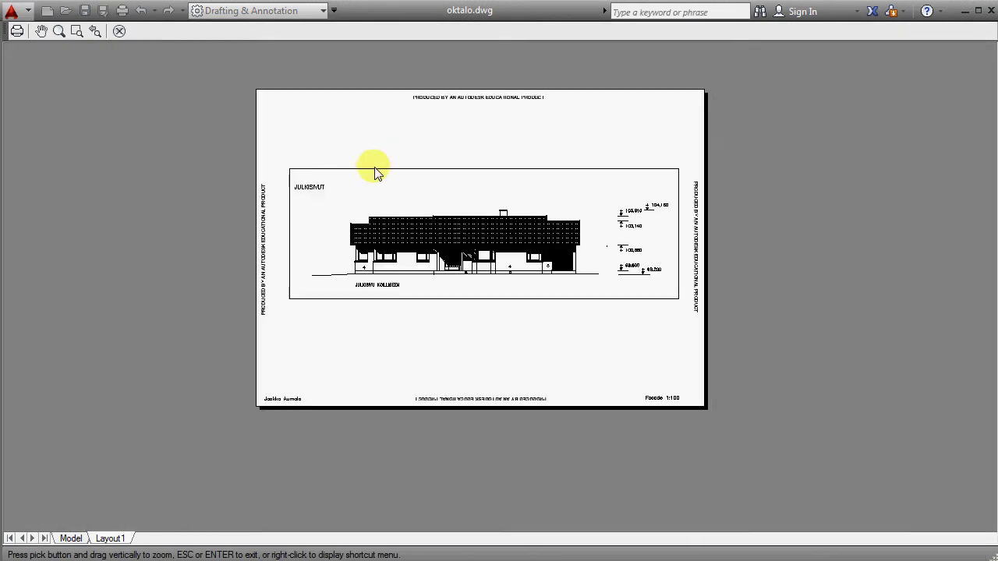
scroll(416, 277, "up", 2)
scroll(416, 279, "down", 2)
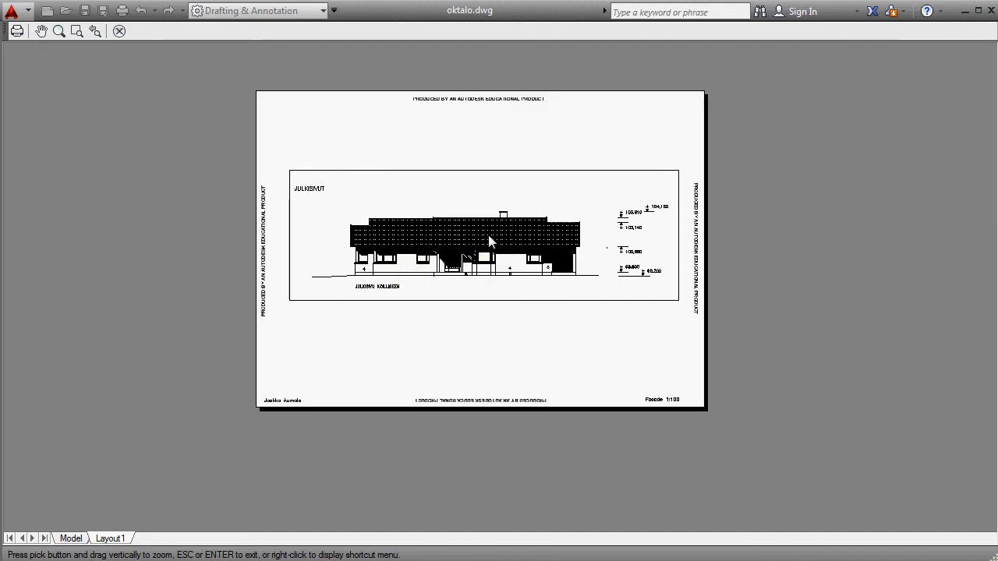
scroll(490, 241, "up", 2)
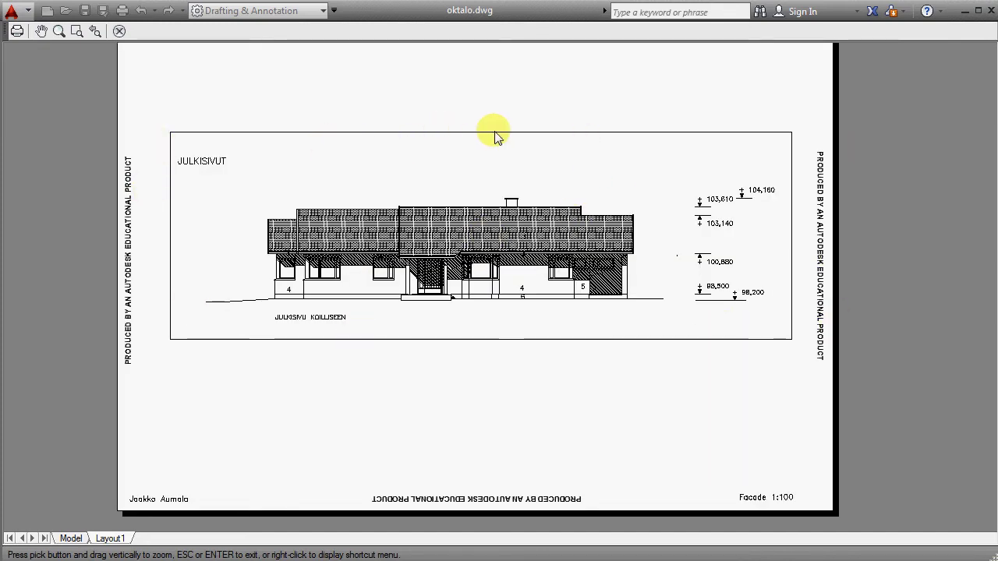
key("Escape")
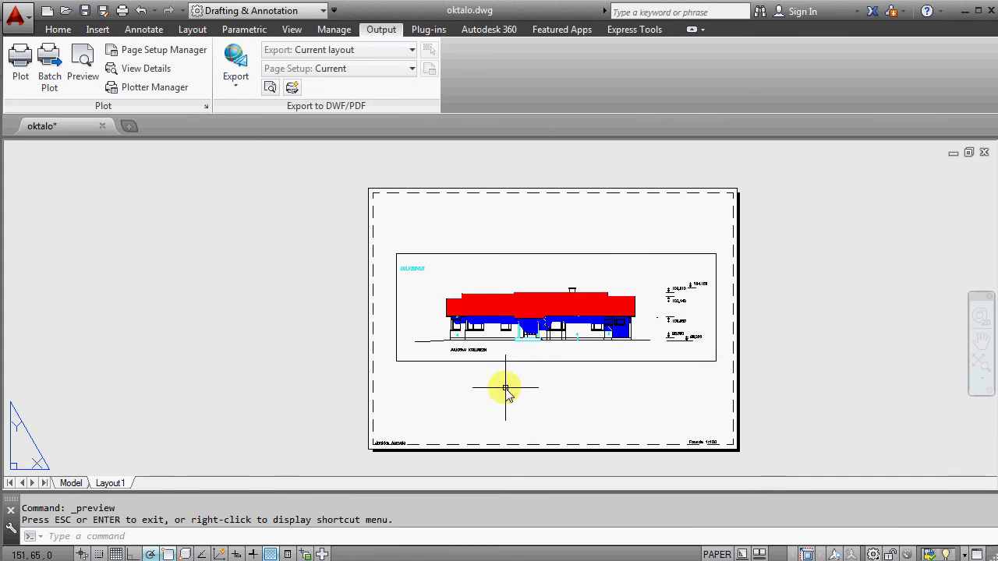
Step: Create a new layer named hidden in the Layer Properties Manager and set it to not plot
left_click(58, 29)
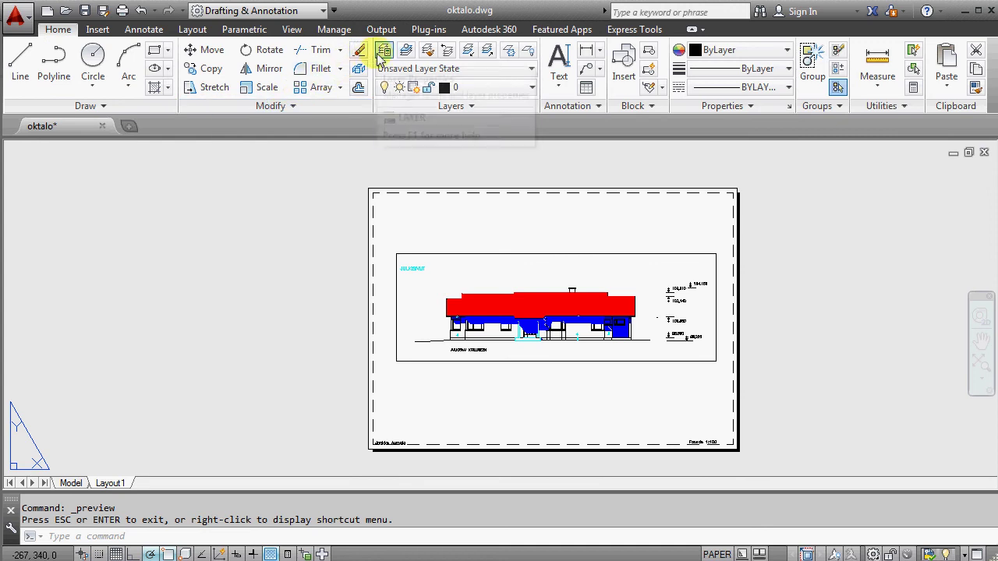
left_click(382, 53)
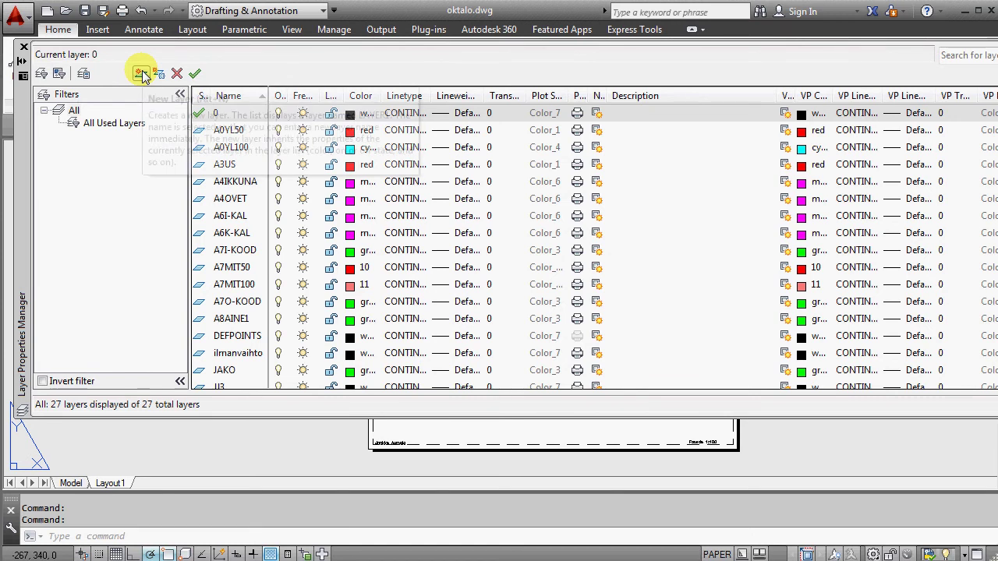
left_click(141, 73)
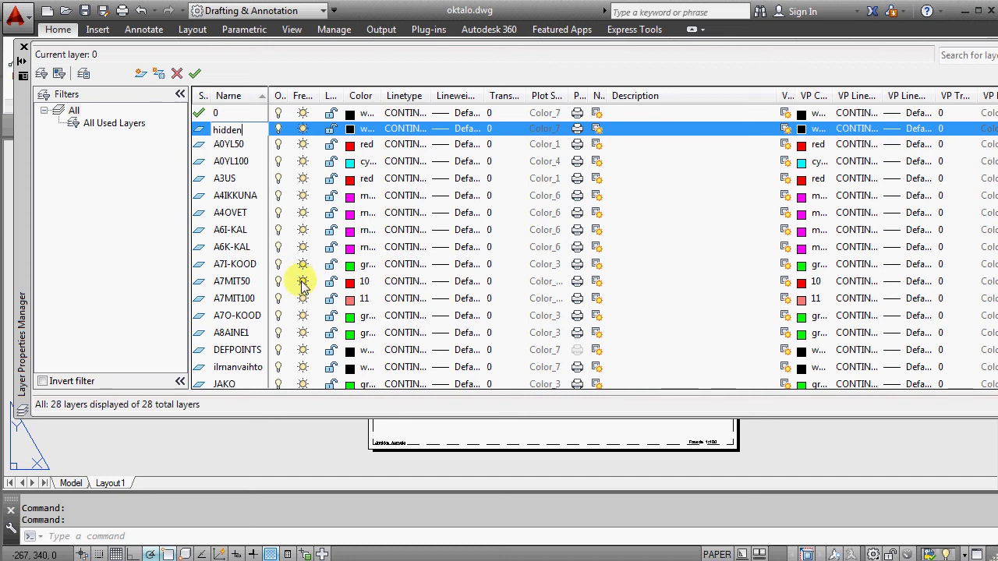
left_click(279, 131)
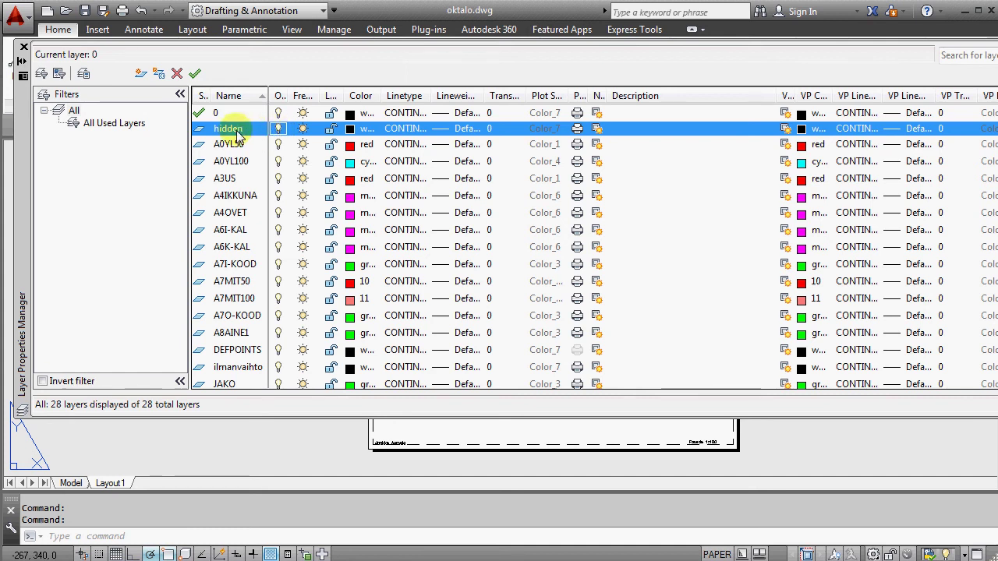
left_click(577, 129)
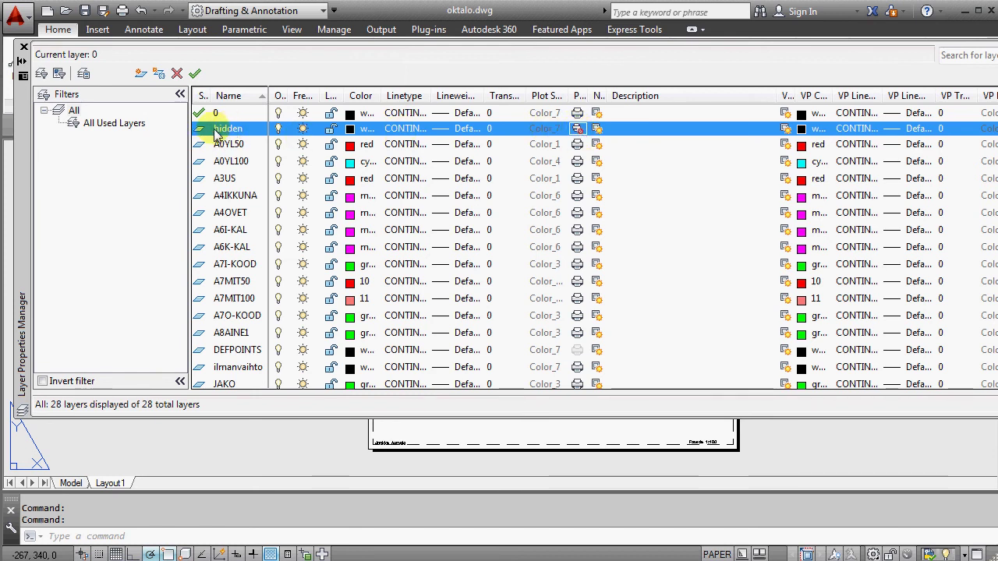
left_click(577, 128)
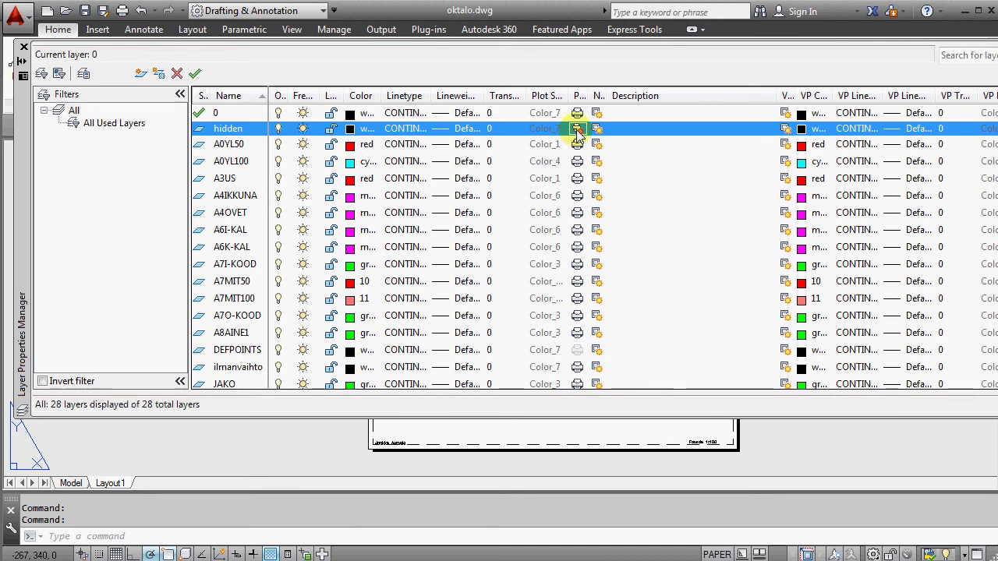
Step: Close the layer palette and put the facade viewport on the hidden layer
left_click(23, 47)
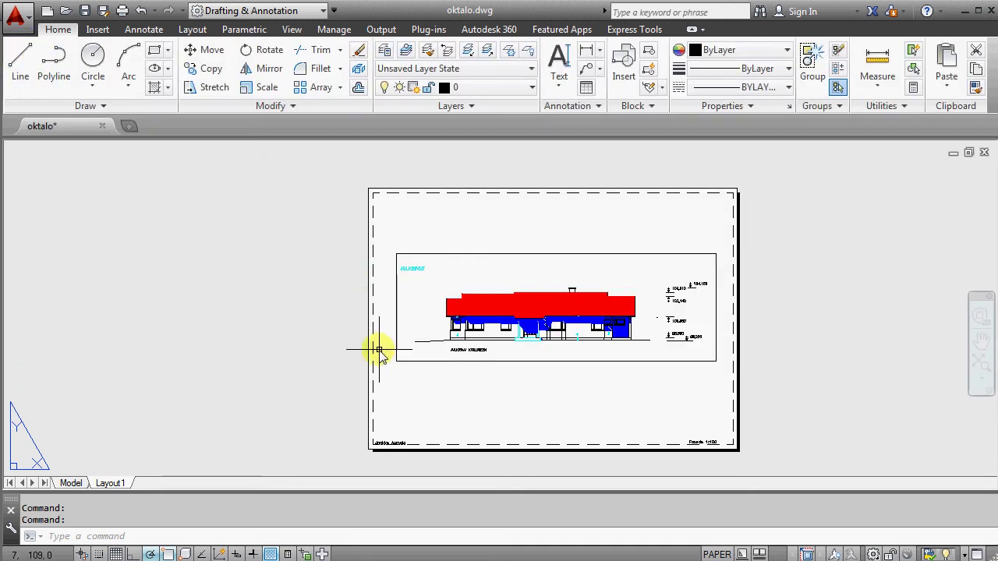
left_click(408, 362)
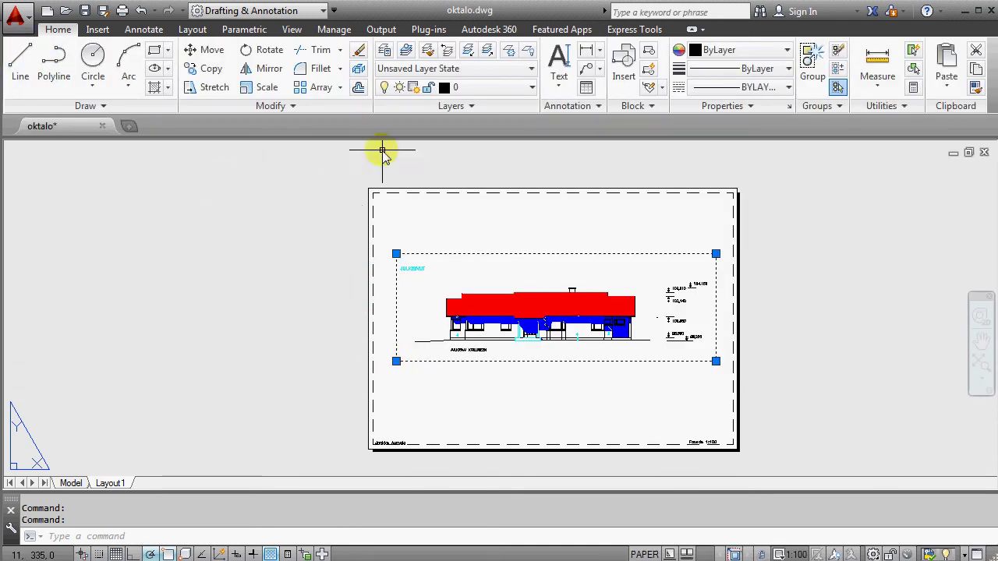
left_click(530, 88)
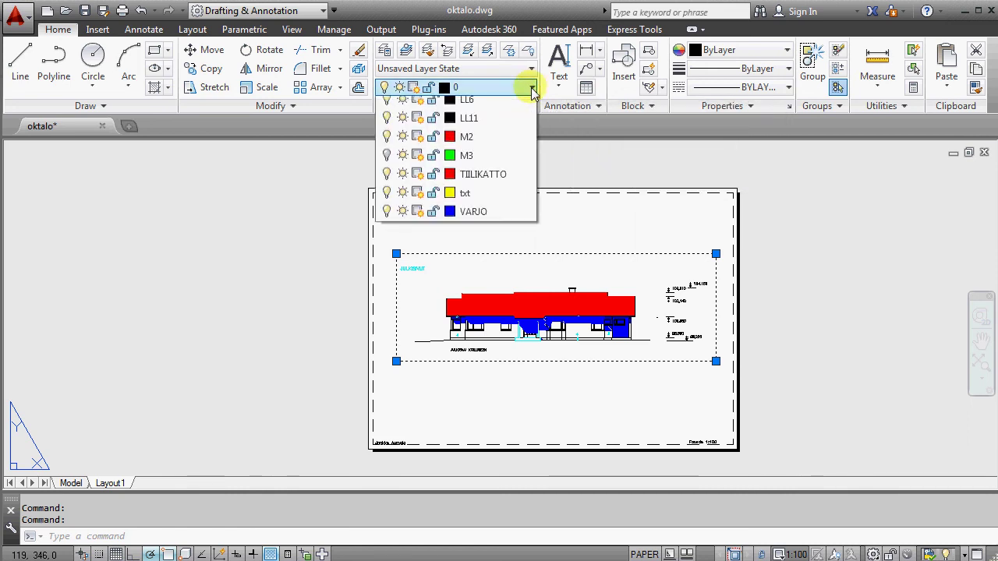
left_click(481, 368)
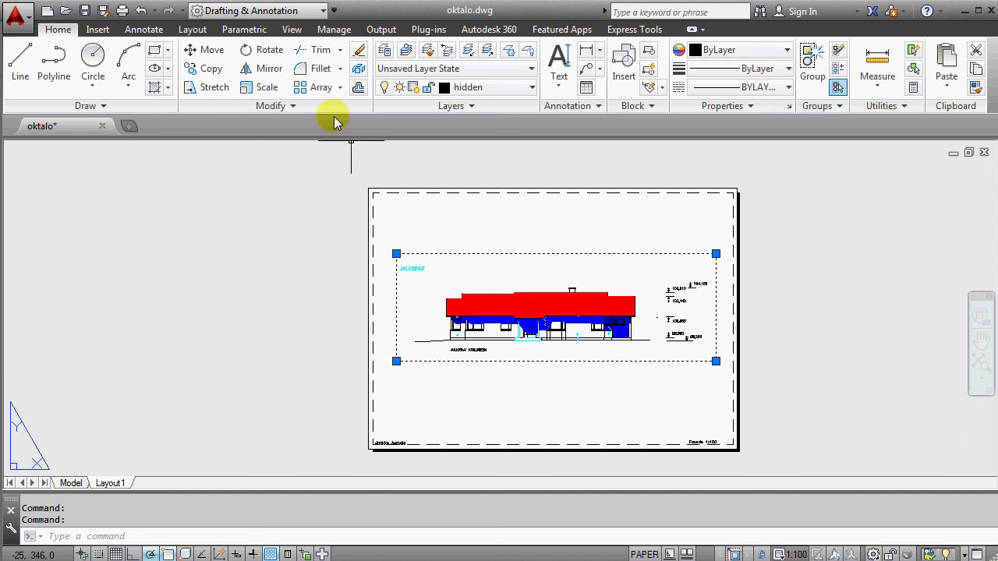
Step: Check the plot preview to confirm the viewport frame no longer shows, then revisit Model and Layout1
left_click(382, 29)
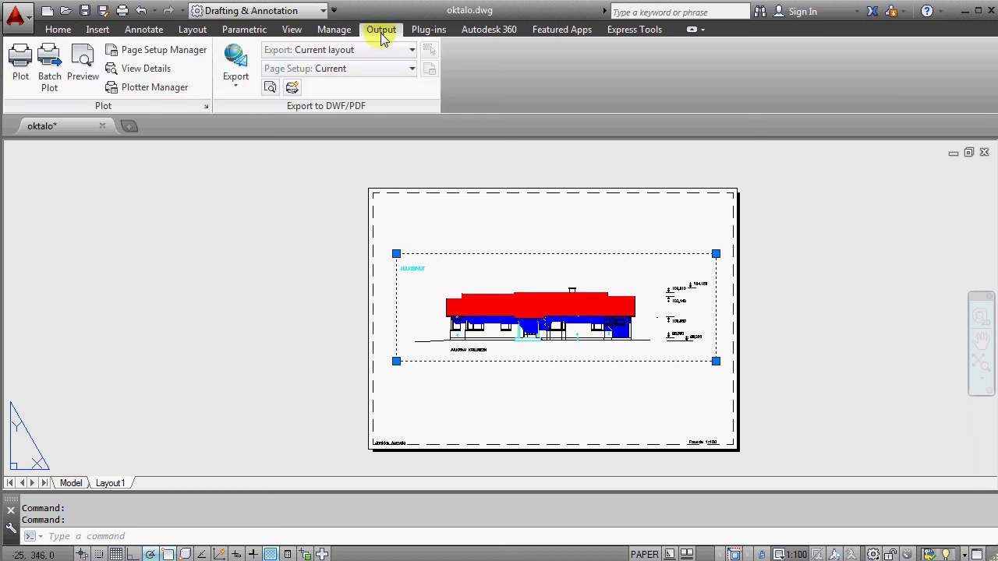
left_click(85, 65)
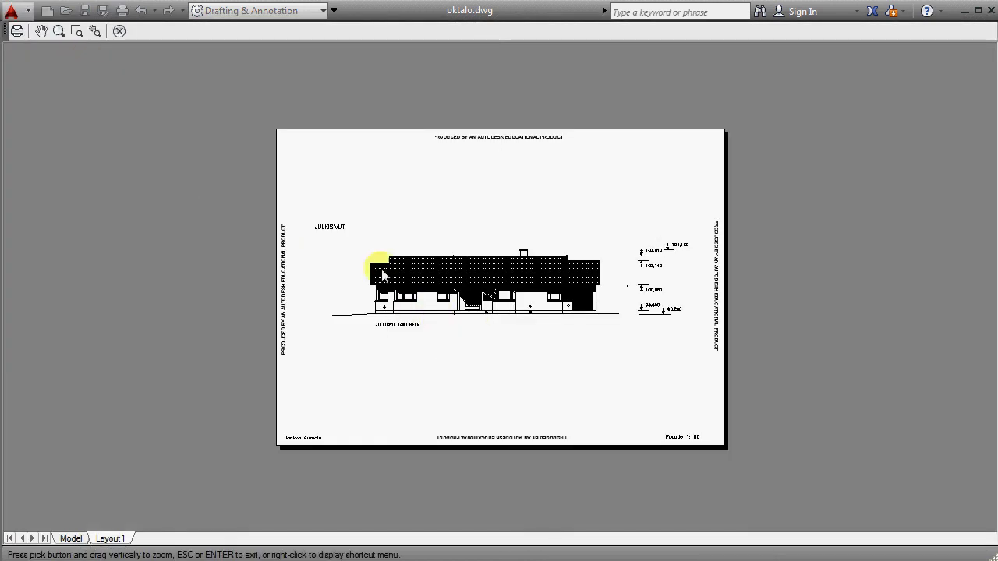
scroll(310, 231, "up", 4)
scroll(327, 441, "down", 4)
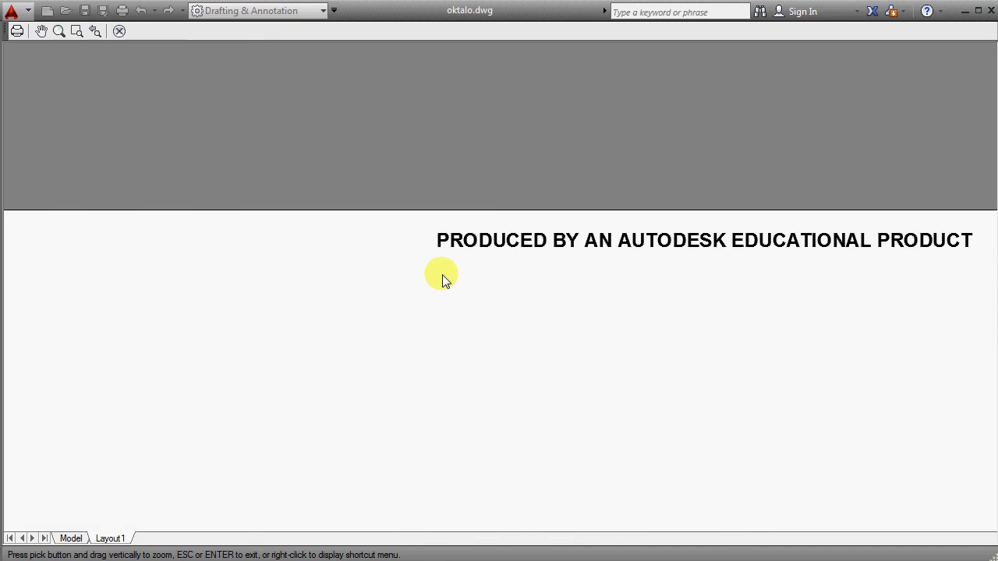
scroll(444, 276, "up", 5)
scroll(791, 244, "down", 5)
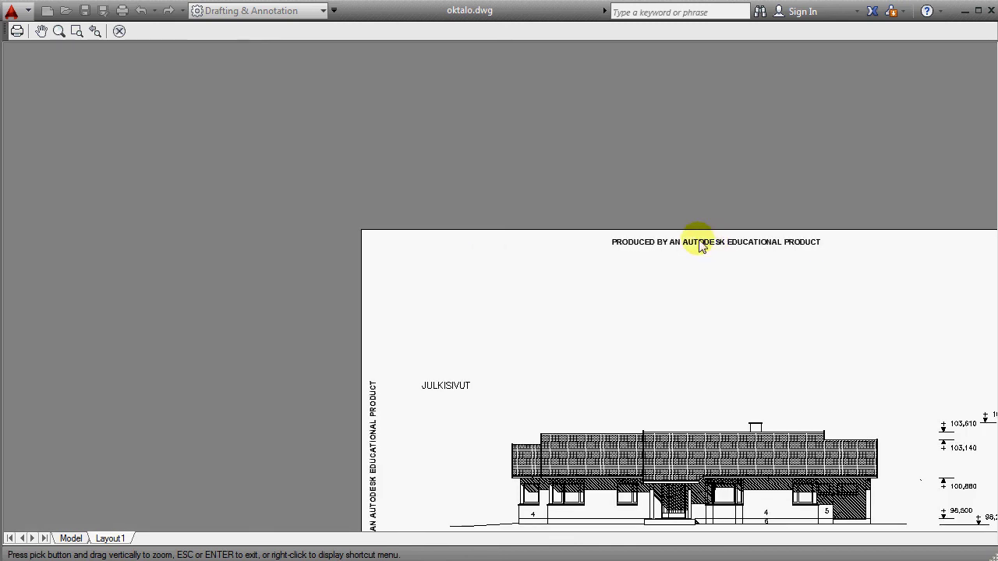
scroll(473, 467, "up", 3)
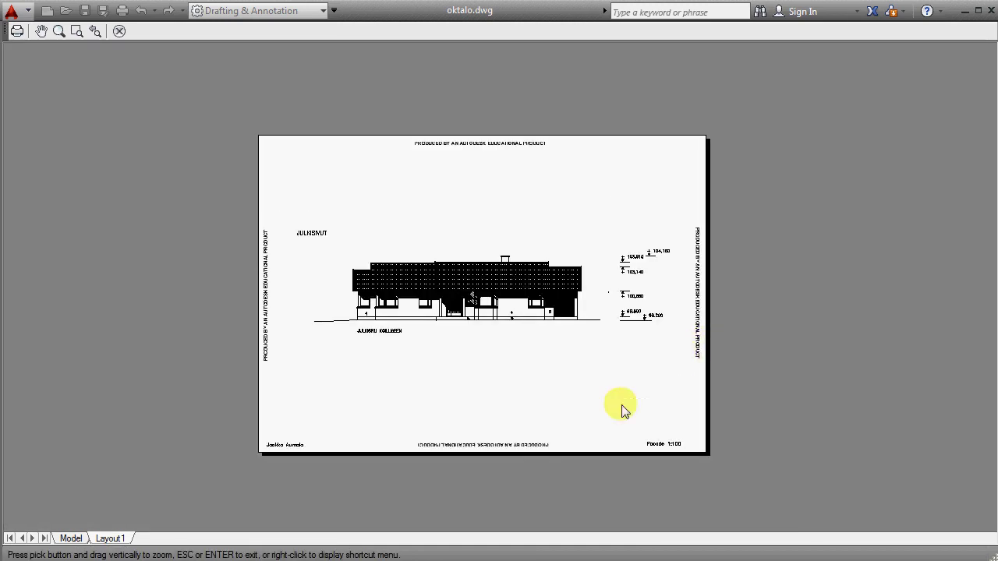
scroll(526, 455, "up", 4)
scroll(526, 464, "down", 4)
scroll(550, 421, "up", 2)
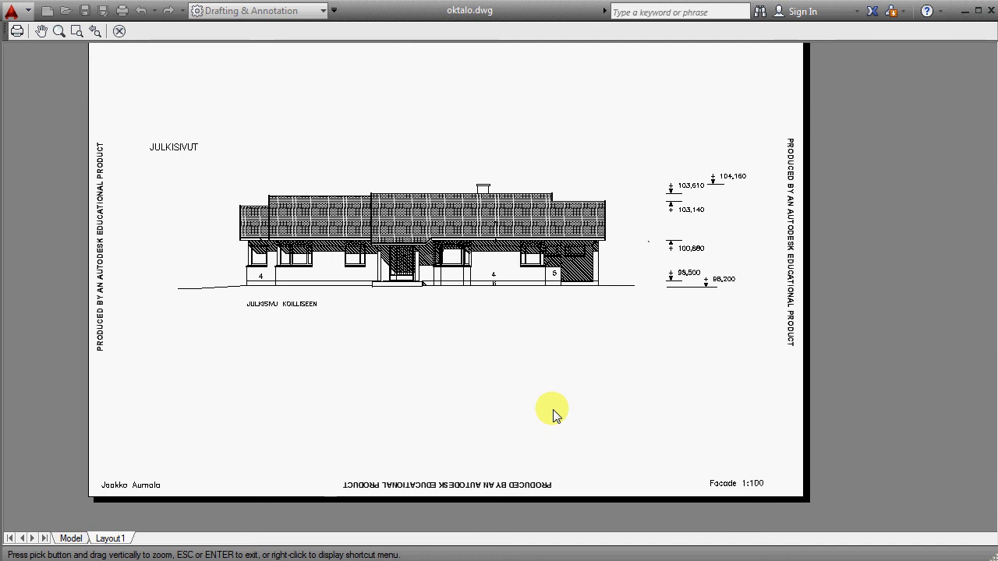
scroll(553, 411, "down", 2)
scroll(535, 372, "up", 2)
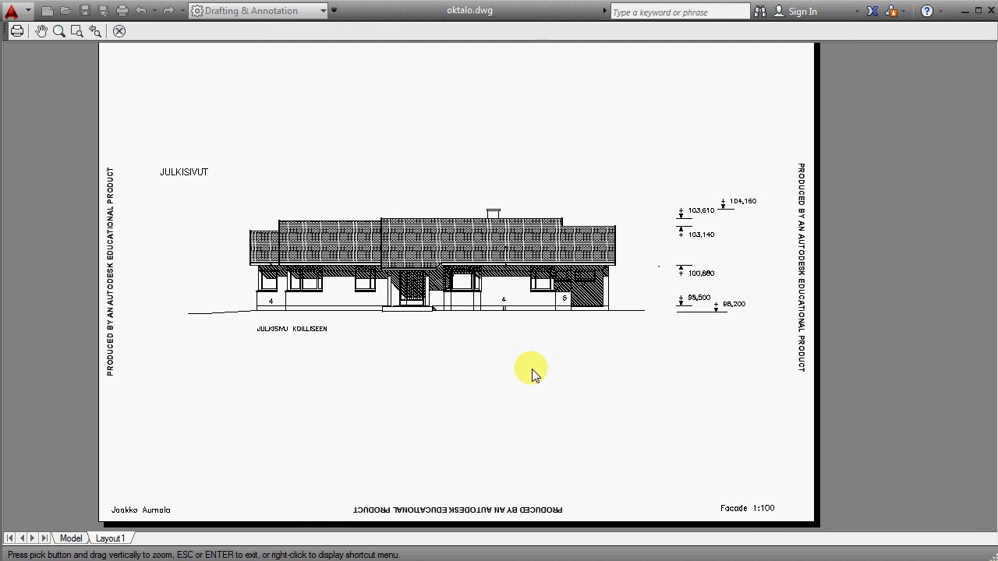
key("Escape")
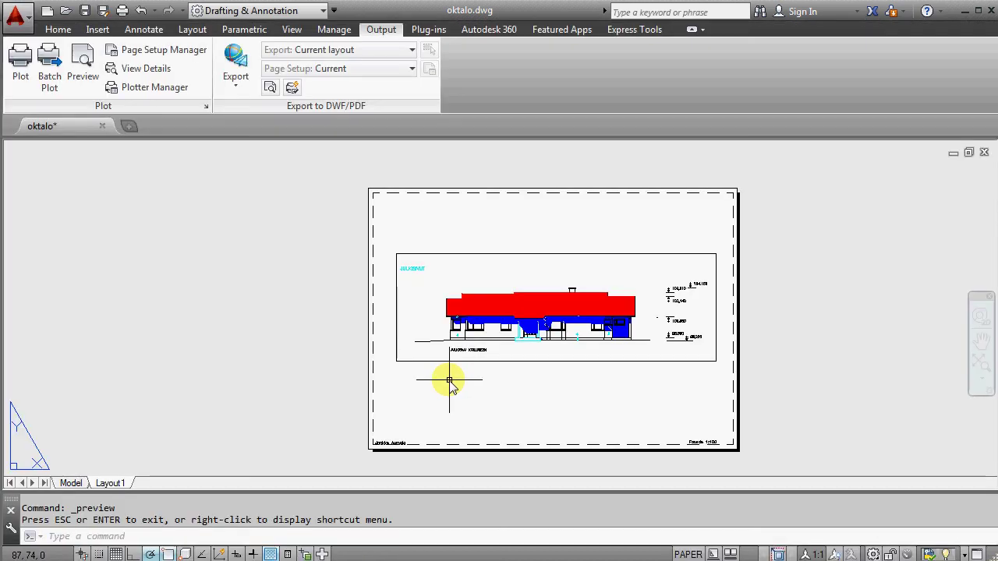
left_click(70, 483)
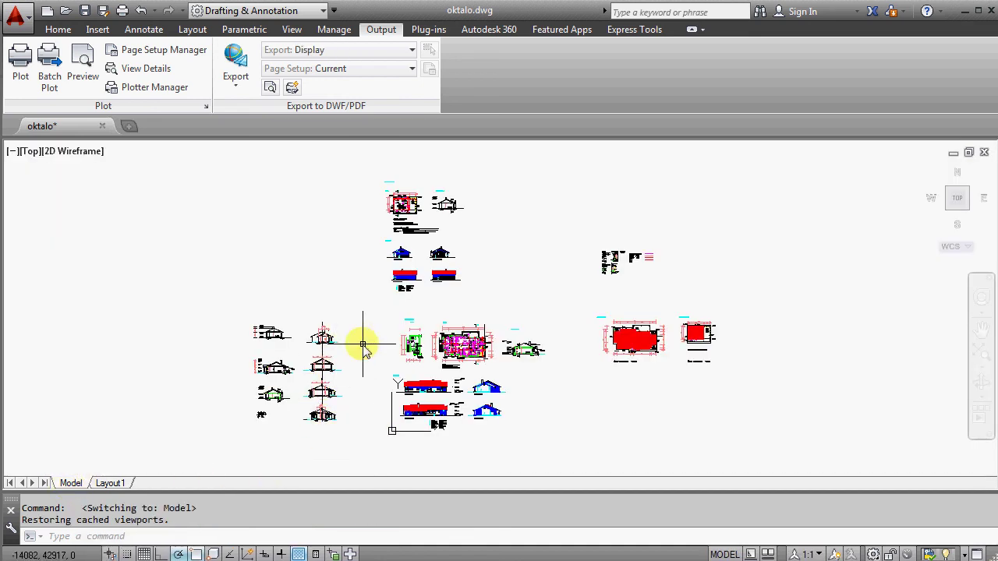
left_click(110, 484)
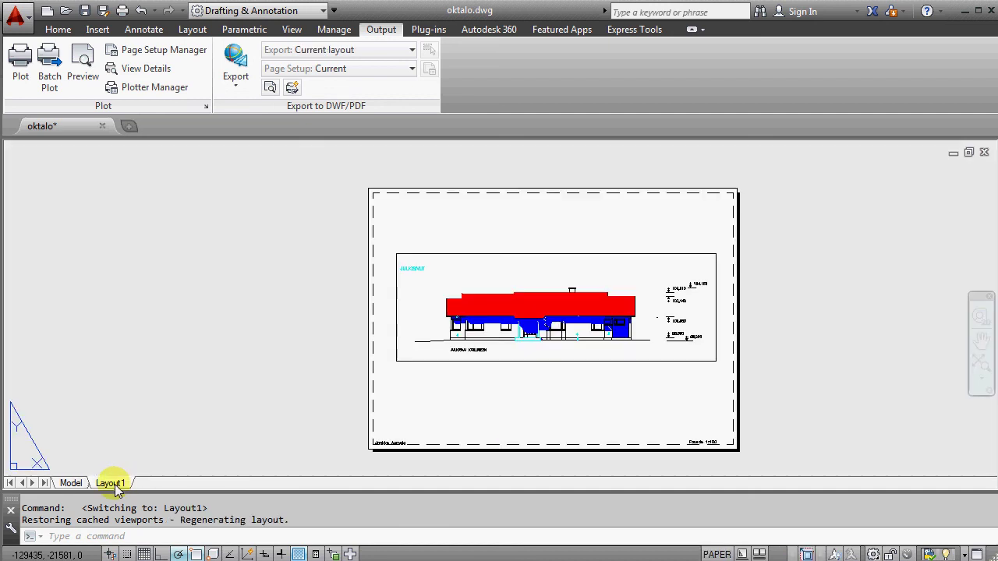